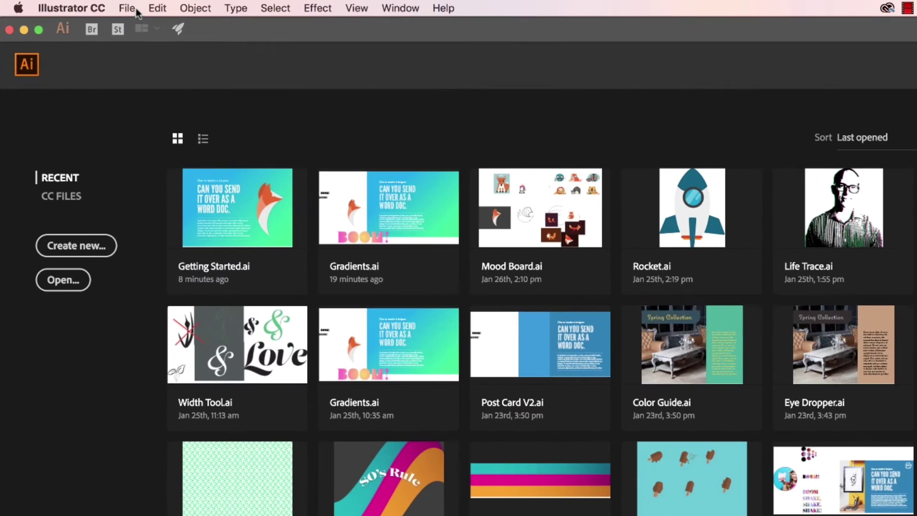
Open Getting Started.ai from the Exercise Files folder via File > Open.
{"action": "left_click", "coordinate": [101, 7]}
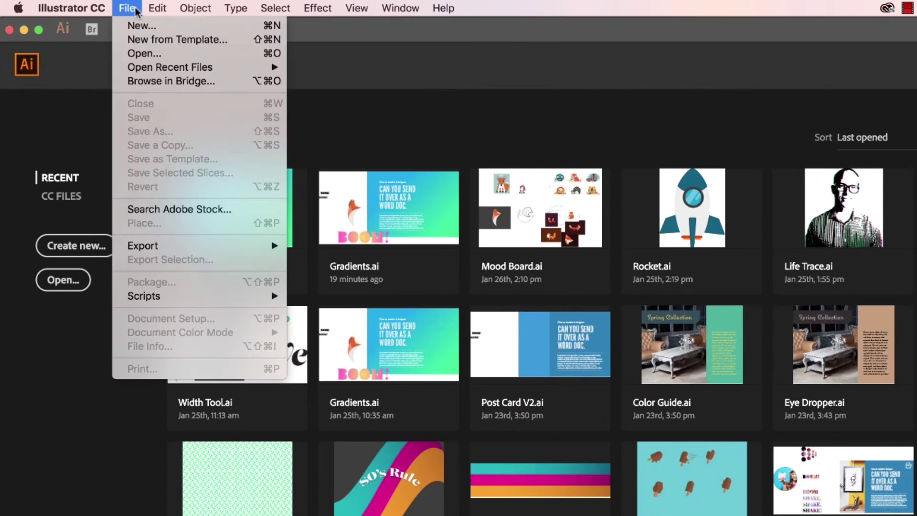
{"action": "left_click", "coordinate": [146, 56]}
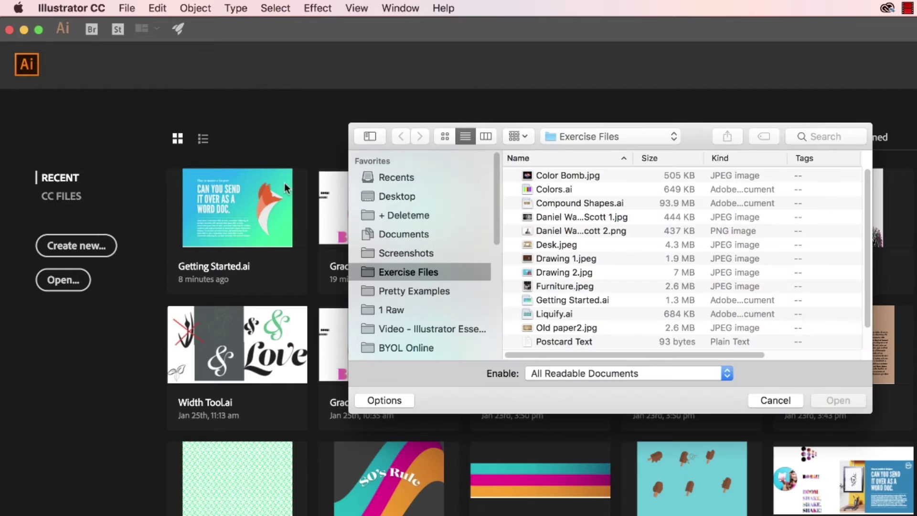
{"action": "left_click", "coordinate": [587, 299]}
{"action": "left_click", "coordinate": [838, 400]}
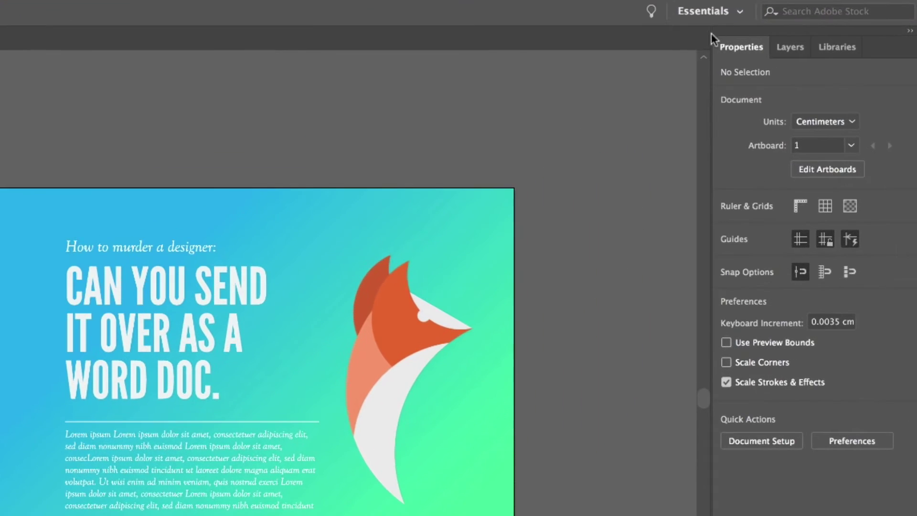
Use Reset Essentials from the workspace switcher to restore the default panel layout.
{"action": "left_click", "coordinate": [738, 12]}
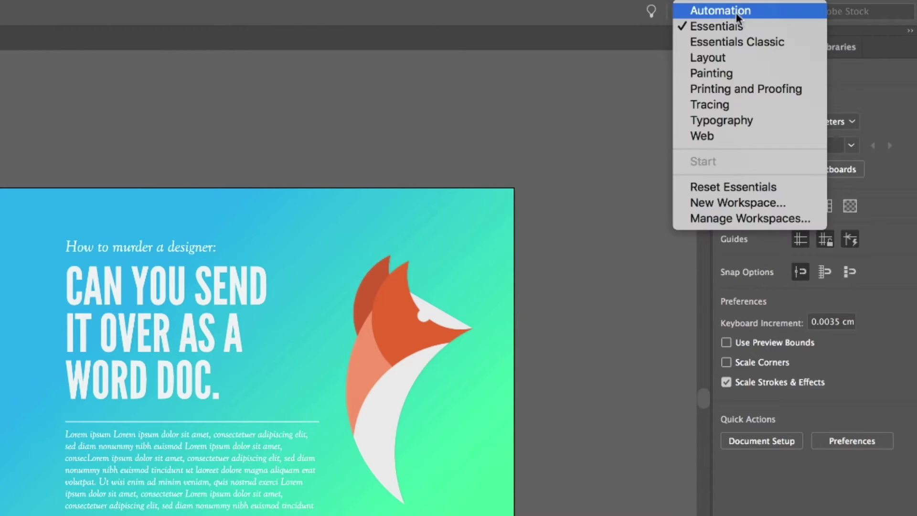
{"action": "left_click", "coordinate": [698, 24]}
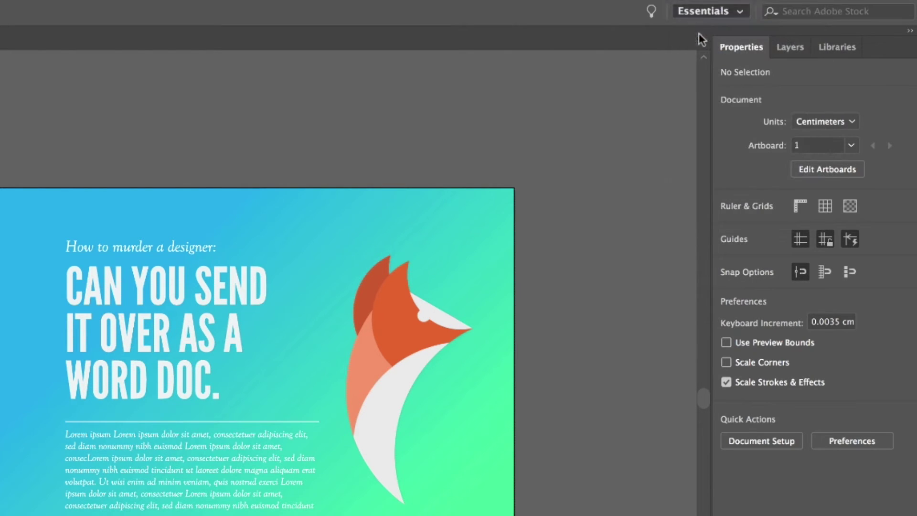
{"action": "left_click", "coordinate": [725, 9]}
{"action": "left_click", "coordinate": [725, 185]}
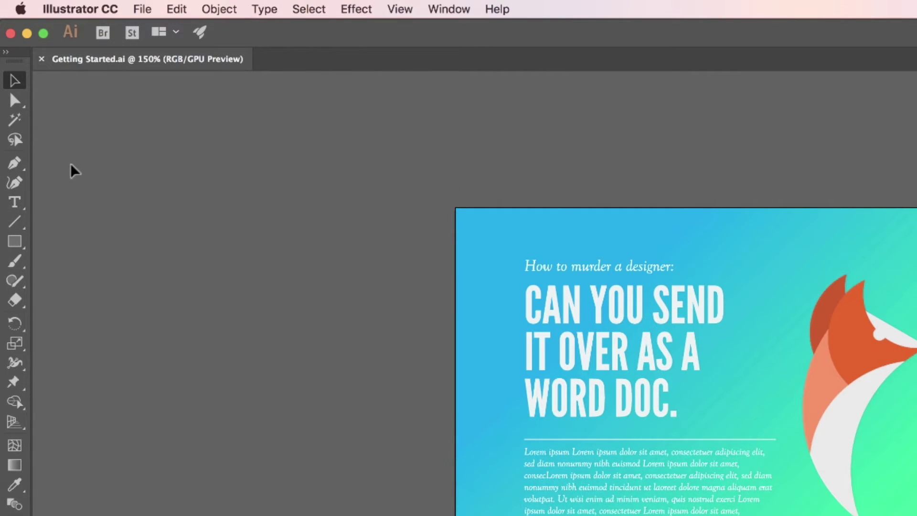
{"action": "left_click", "coordinate": [8, 53]}
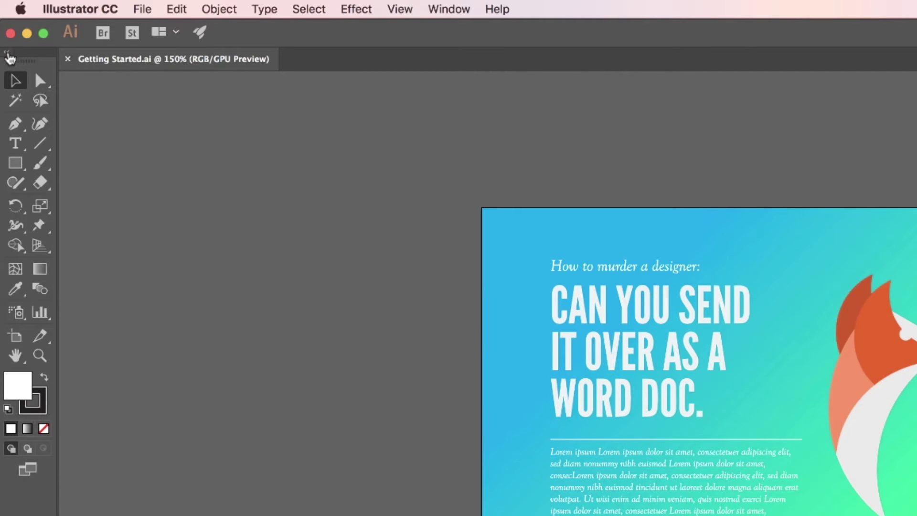
{"action": "left_click", "coordinate": [8, 53]}
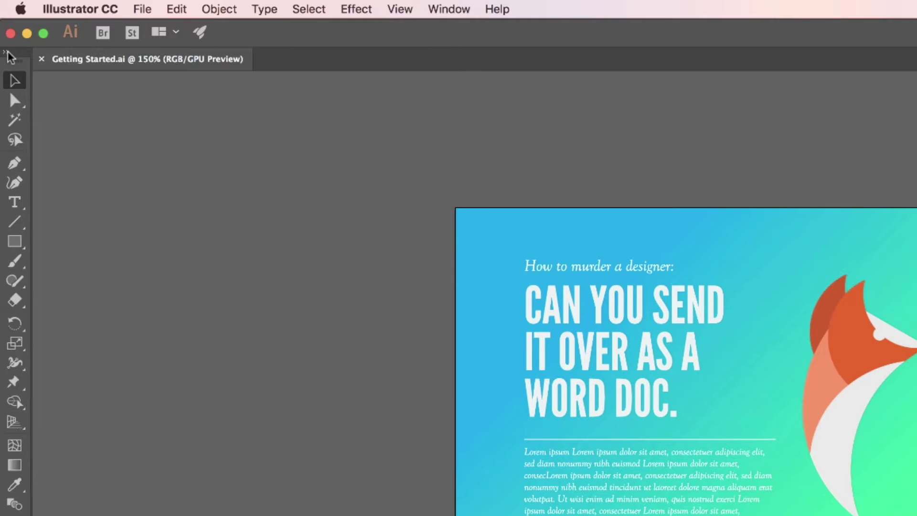
{"action": "left_click", "coordinate": [8, 53]}
{"action": "left_click", "coordinate": [6, 53]}
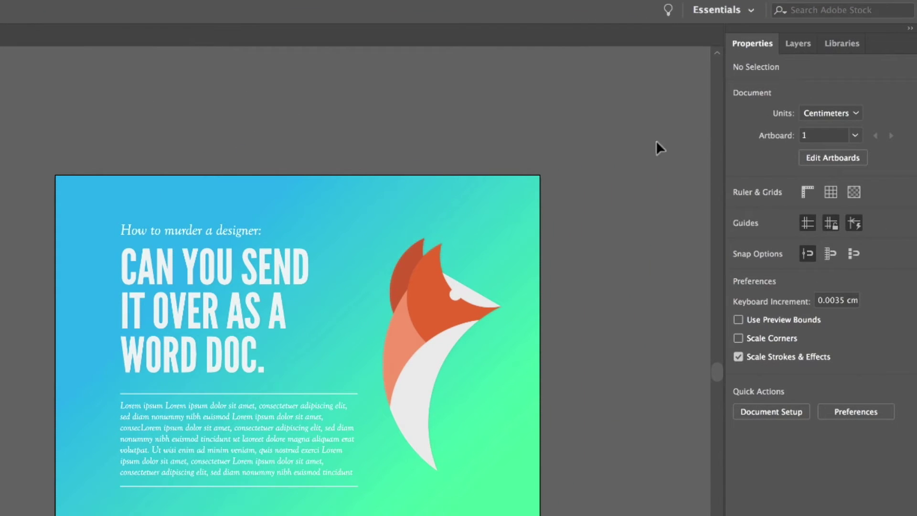
Change Getting Started.ai's document units from centimeters to Inches in the Properties panel.
{"action": "left_click", "coordinate": [856, 113]}
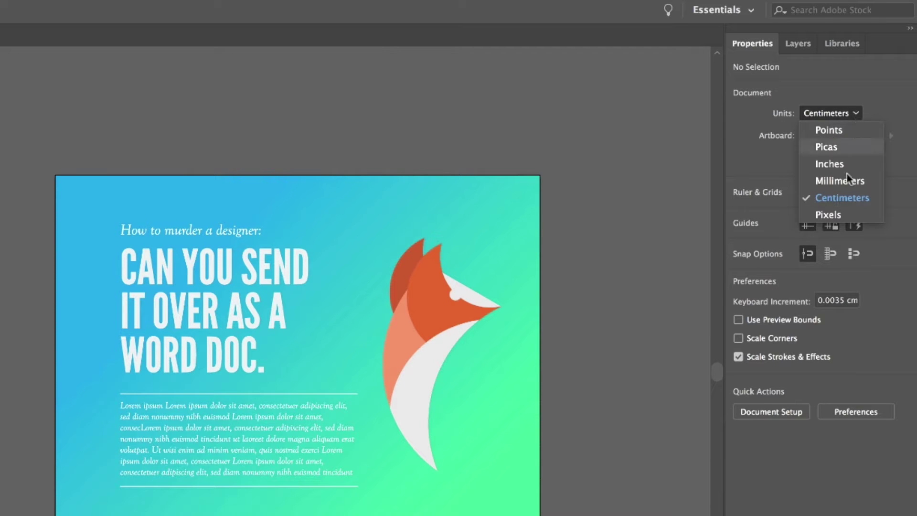
{"action": "left_click", "coordinate": [832, 165]}
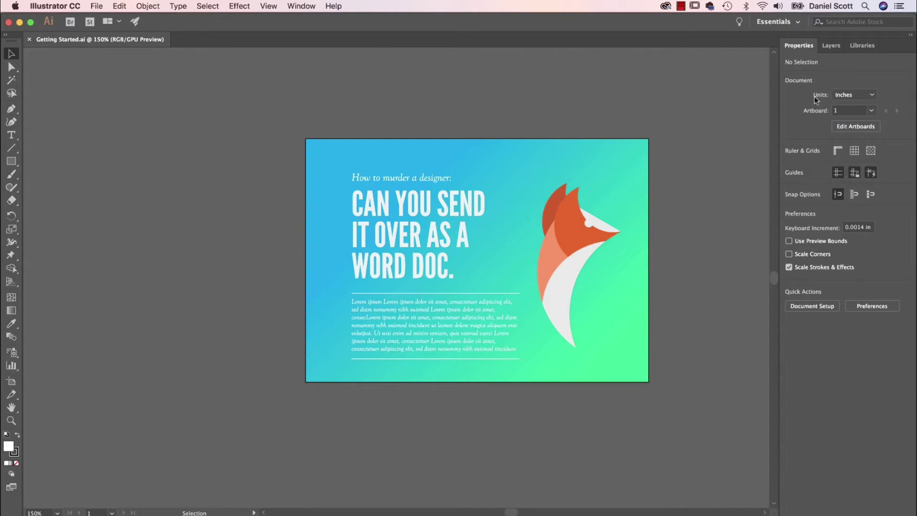
Create a new Letter print document, 8.5 × 11 in, measured in inches.
{"action": "left_click", "coordinate": [96, 7]}
{"action": "left_click", "coordinate": [106, 20]}
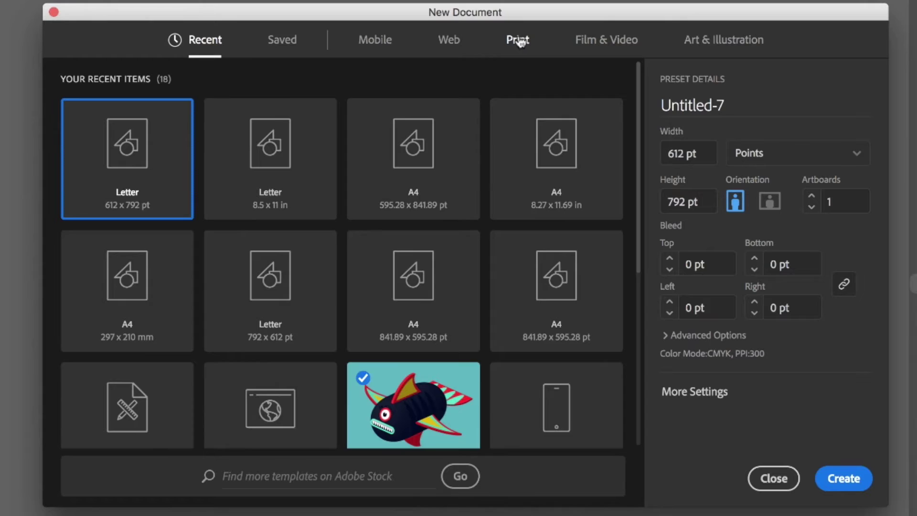
{"action": "left_click", "coordinate": [506, 81]}
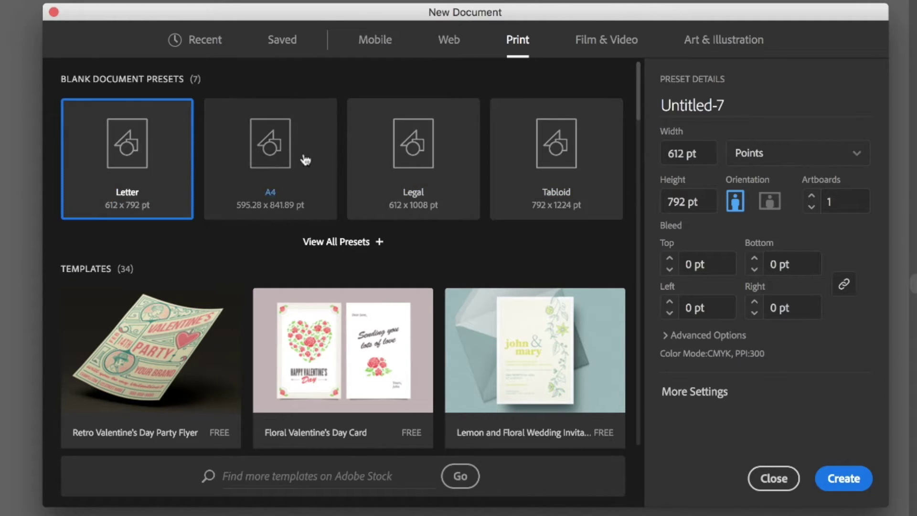
{"action": "left_click", "coordinate": [274, 161]}
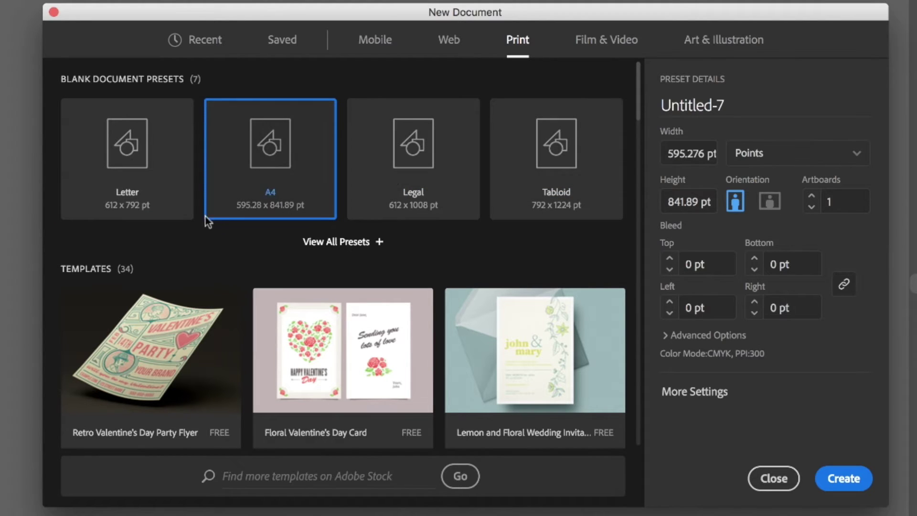
{"action": "left_click", "coordinate": [124, 164]}
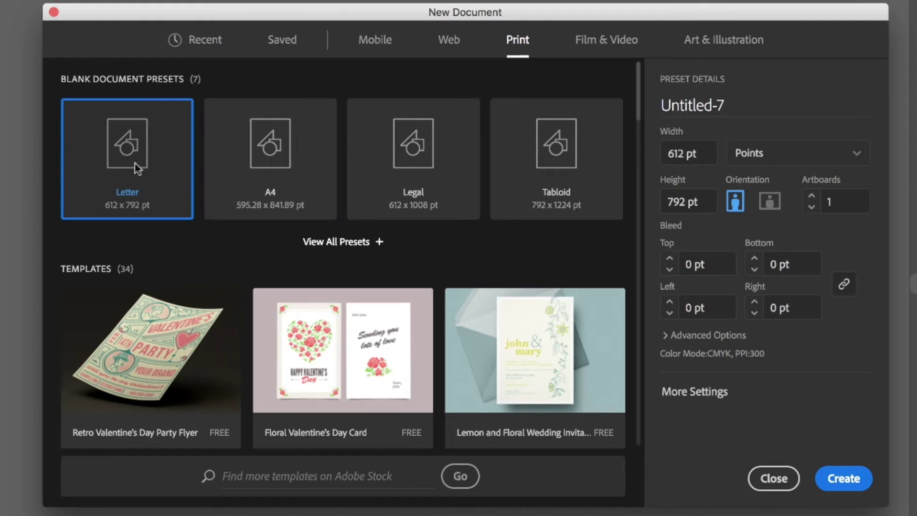
{"action": "left_click", "coordinate": [773, 155]}
{"action": "left_click", "coordinate": [775, 234]}
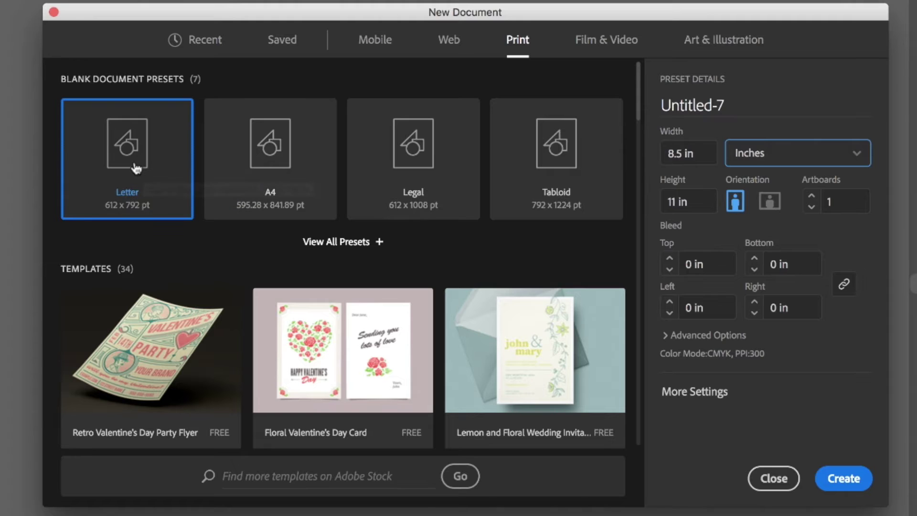
{"action": "left_click", "coordinate": [846, 478]}
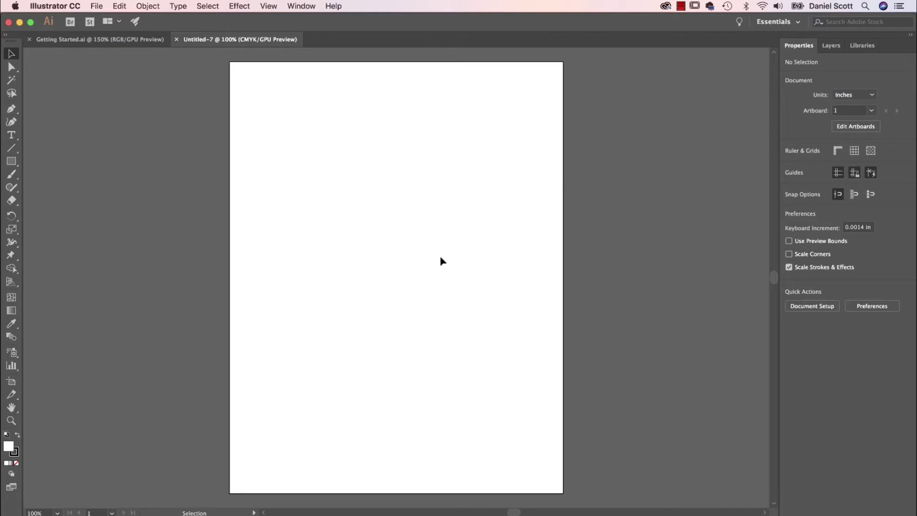
Make Untitled-7's artboard landscape at 11 × 8.5 in, undoing a trial edge drag.
{"action": "left_click", "coordinate": [855, 95]}
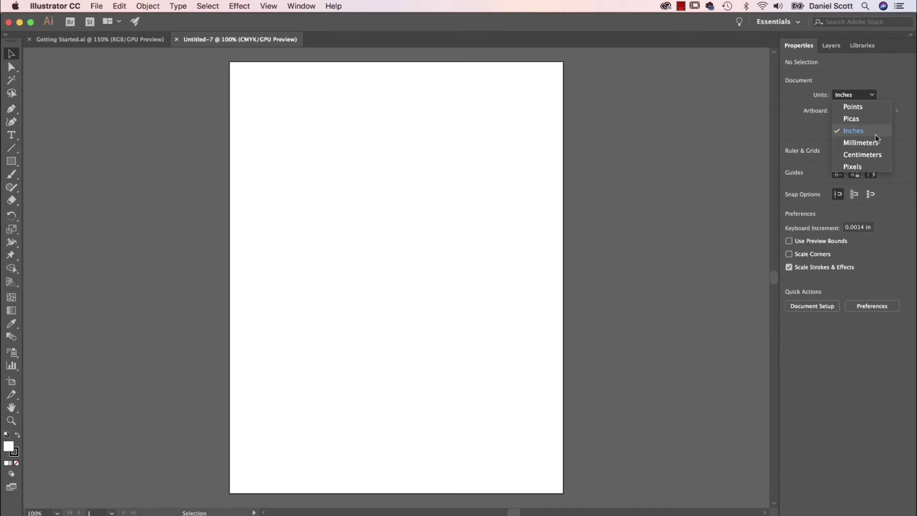
{"action": "left_click", "coordinate": [875, 134]}
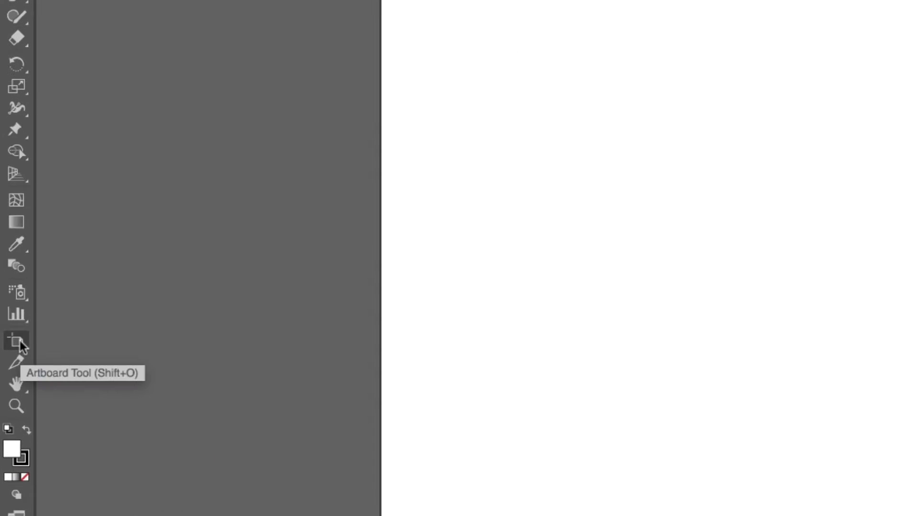
{"action": "left_click", "coordinate": [20, 348]}
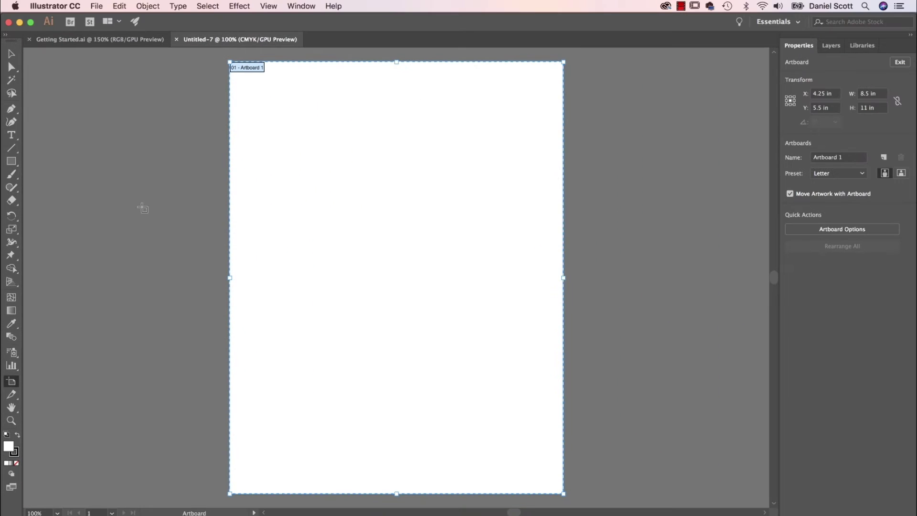
{"action": "left_click_drag", "start_coordinate": [563, 277], "coordinate": [666, 277]}
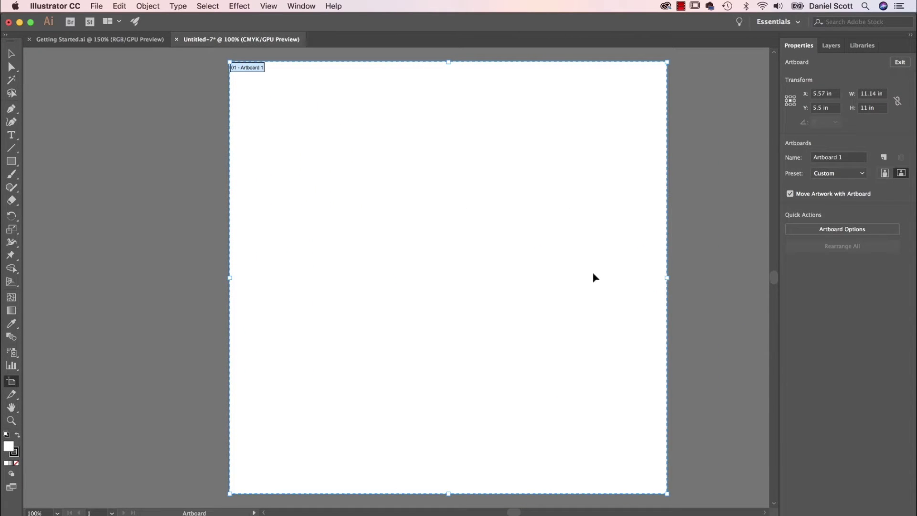
{"action": "key", "text": "super+z"}
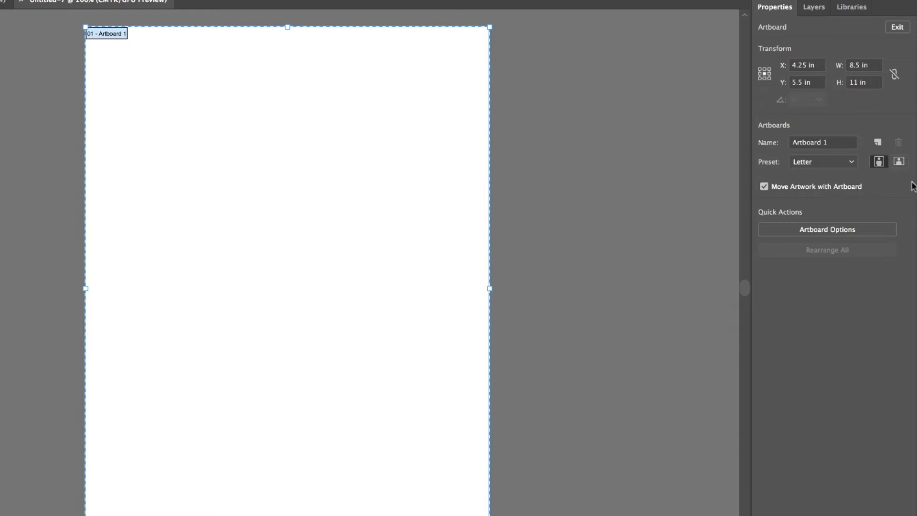
{"action": "left_click", "coordinate": [900, 163]}
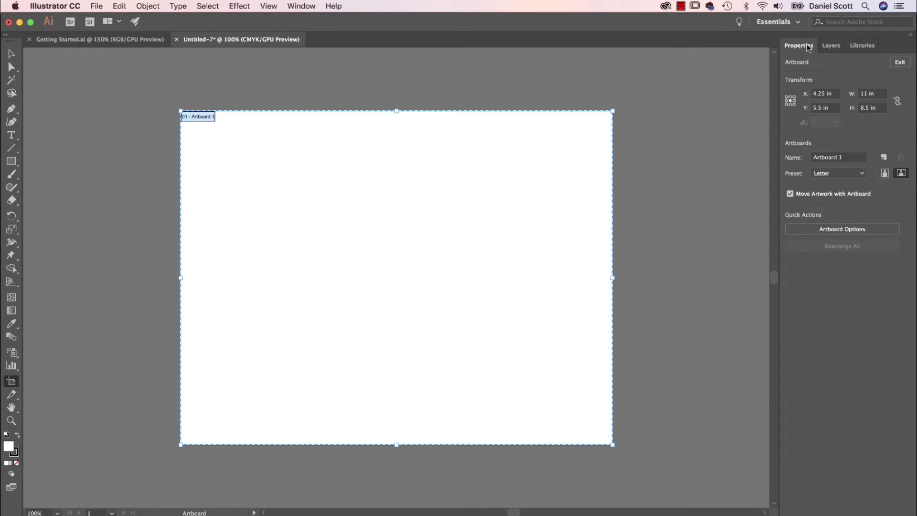
Try the Essentials Classic workspace, then switch to the Essentials workspace.
{"action": "left_click", "coordinate": [774, 23]}
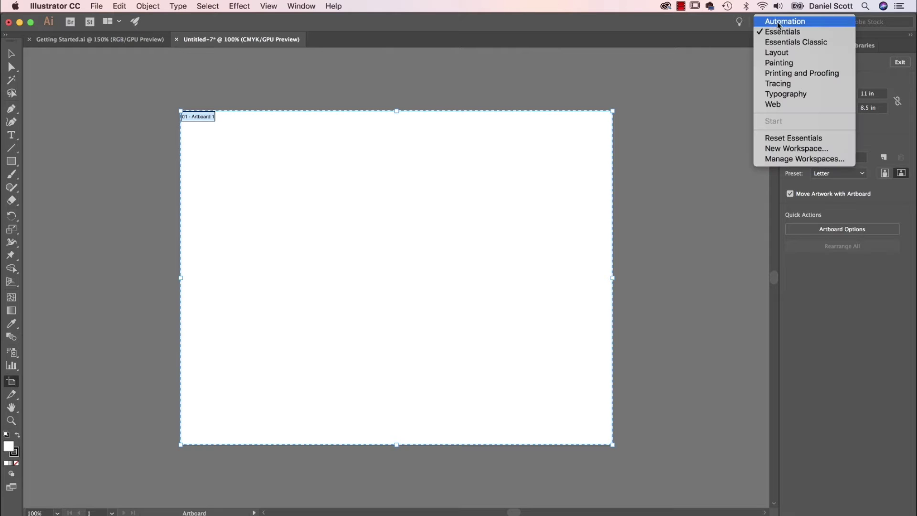
{"action": "left_click", "coordinate": [782, 43]}
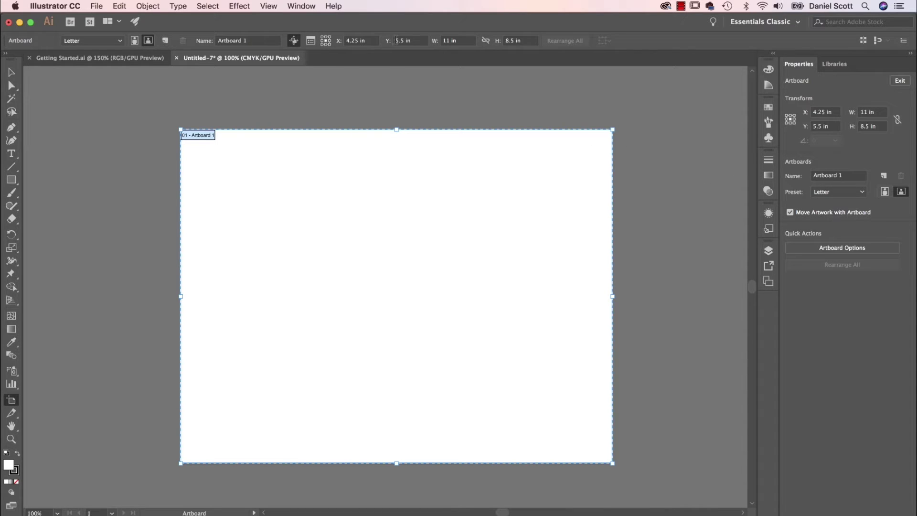
{"action": "left_click", "coordinate": [761, 23]}
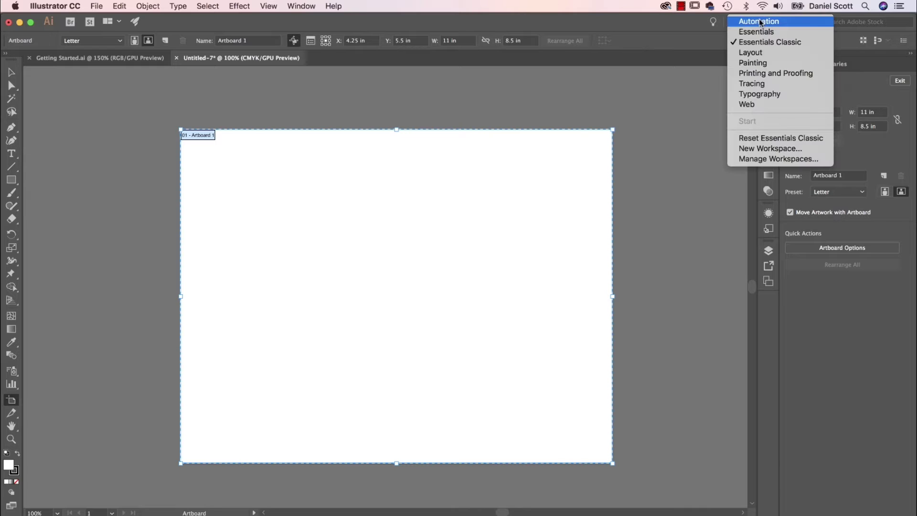
{"action": "left_click", "coordinate": [783, 135]}
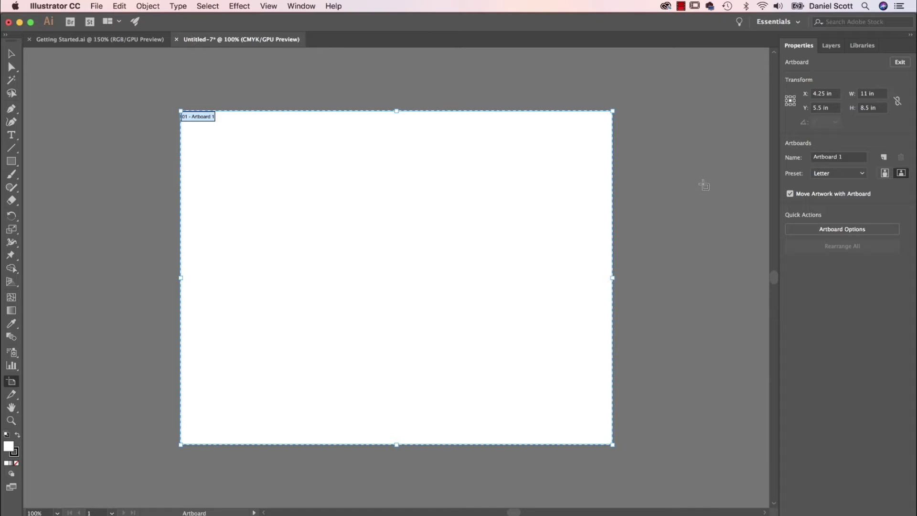
Toggle between the document tabs, return to Getting Started.ai, and pick the Selection tool.
{"action": "left_click", "coordinate": [99, 40]}
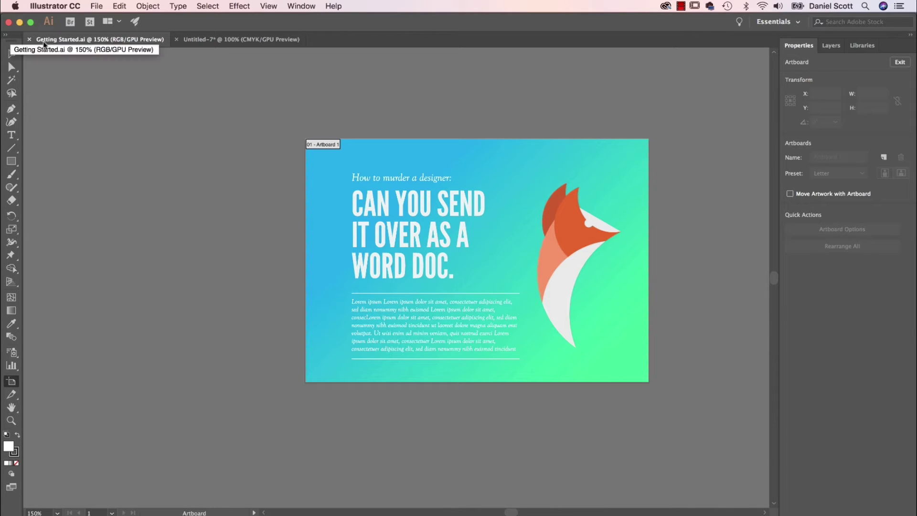
{"action": "left_click", "coordinate": [228, 42]}
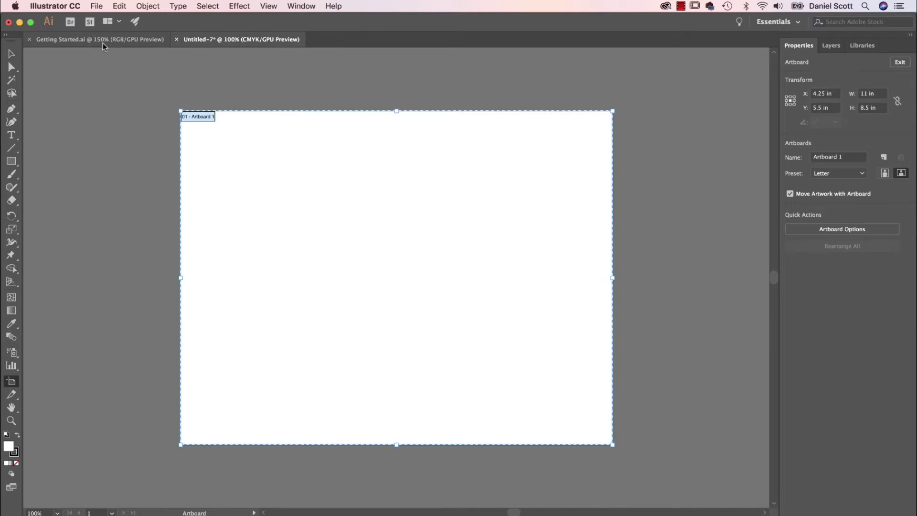
{"action": "left_click", "coordinate": [102, 40]}
{"action": "left_click", "coordinate": [227, 40]}
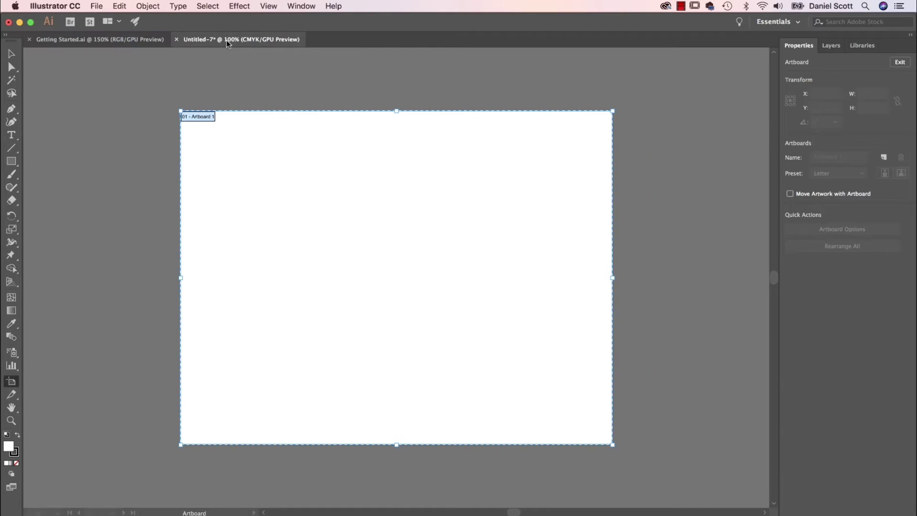
{"action": "left_click", "coordinate": [111, 41]}
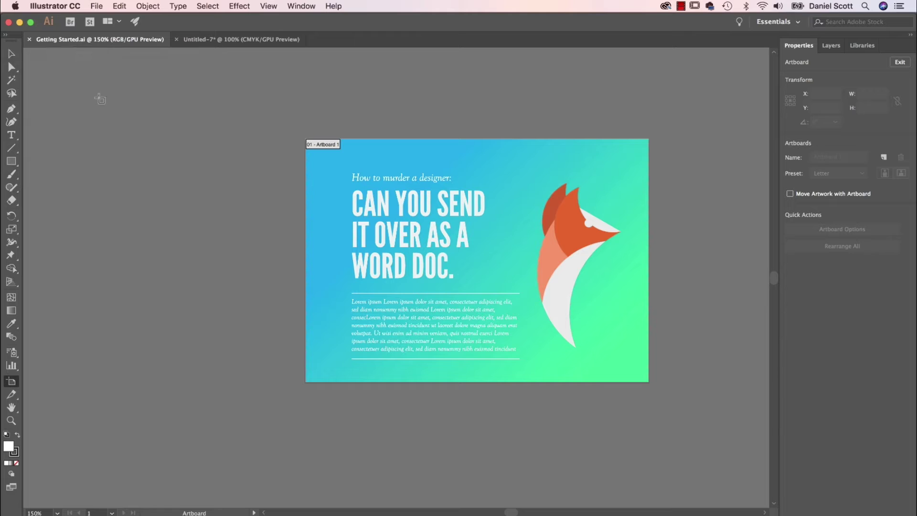
{"action": "left_click", "coordinate": [14, 57]}
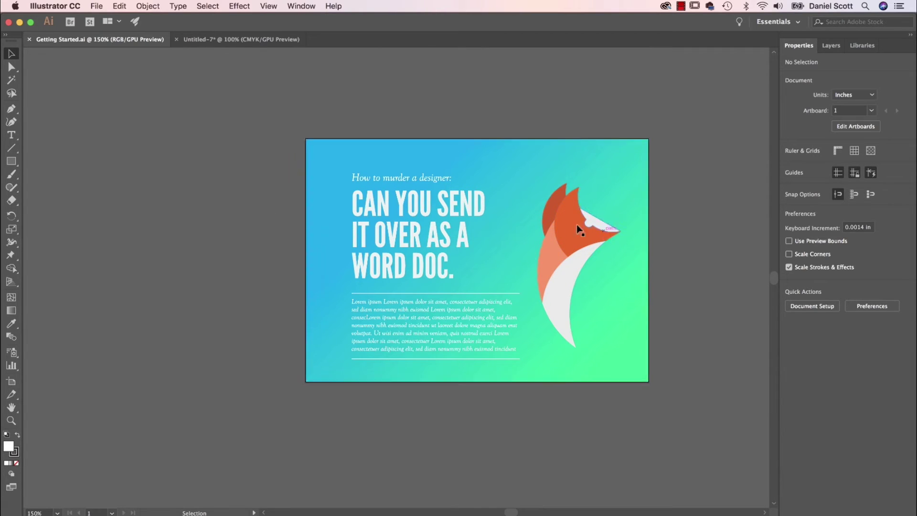
Drag the fox head shape up and right, then undo the move.
{"action": "left_click_drag", "start_coordinate": [585, 231], "coordinate": [643, 199]}
{"action": "key", "text": "a"}
{"action": "key", "text": "super+z"}
{"action": "key", "text": "v"}
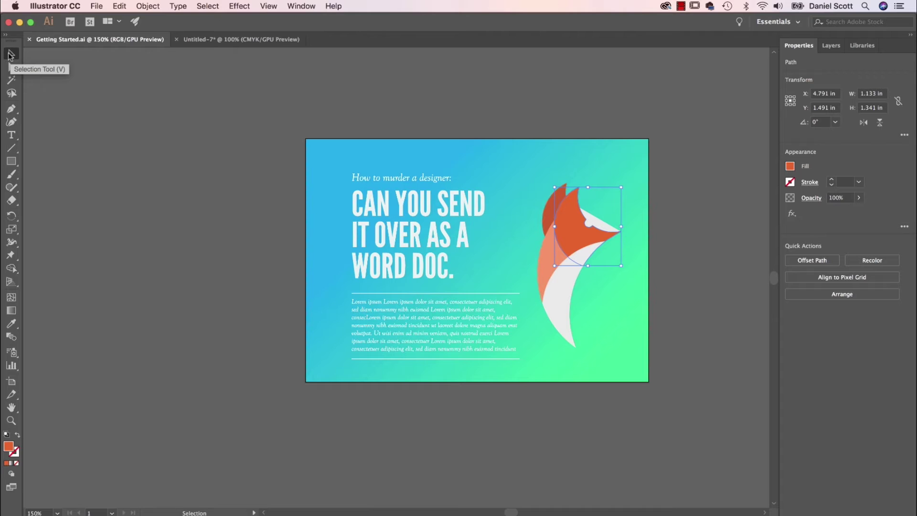
{"action": "mouse_move", "coordinate": [570, 234]}
{"action": "left_mouse_down"}
{"action": "mouse_move", "coordinate": [597, 160]}
{"action": "mouse_move", "coordinate": [570, 234]}
{"action": "left_mouse_up"}
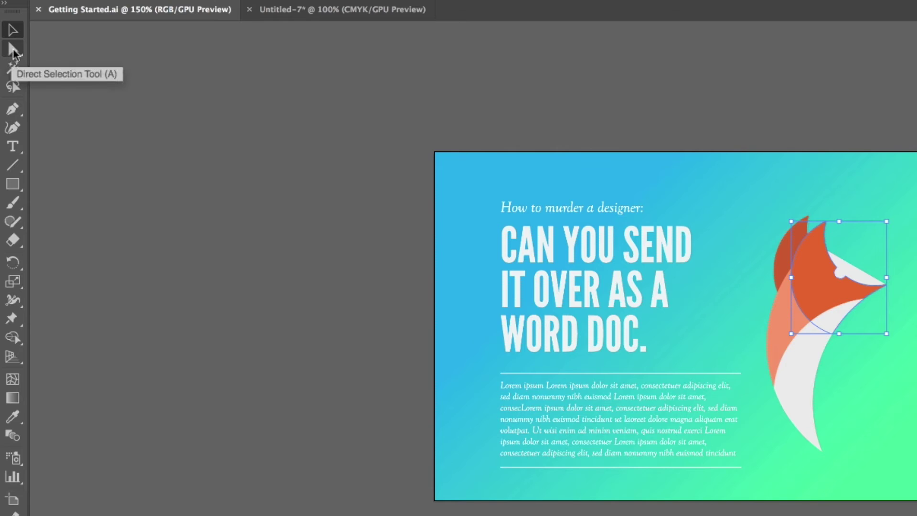
With Direct Selection, pull the fox head's right tip anchor into a spike, then undo.
{"action": "left_click", "coordinate": [11, 50]}
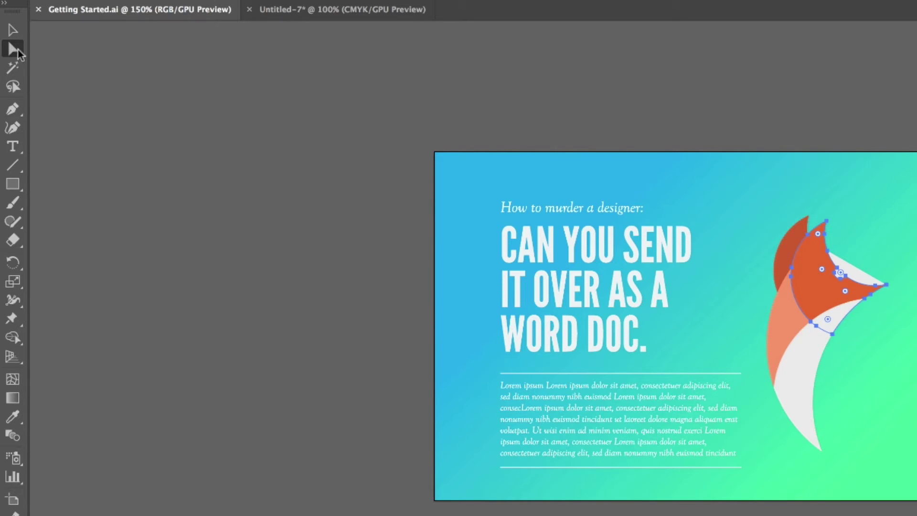
{"action": "left_click", "coordinate": [825, 222]}
{"action": "left_click", "coordinate": [887, 285]}
{"action": "left_click", "coordinate": [826, 222]}
{"action": "left_click_drag", "start_coordinate": [886, 286], "coordinate": [910, 346]}
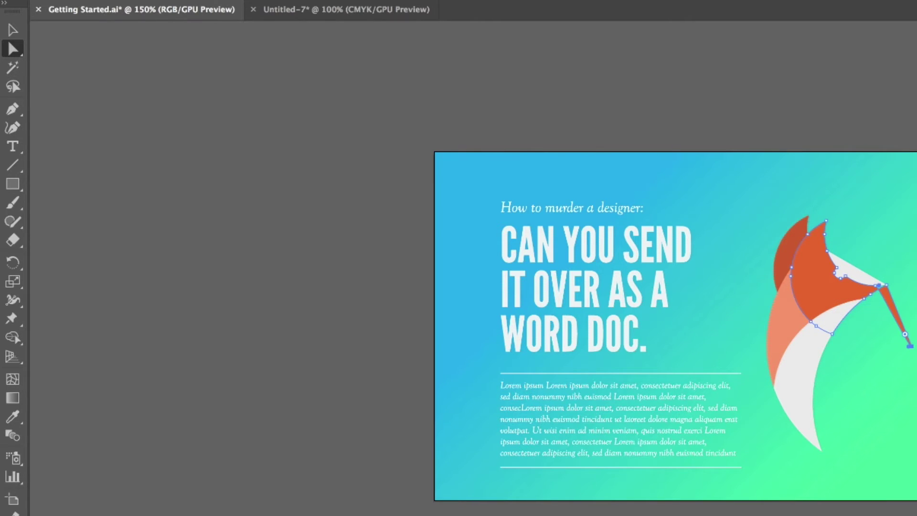
{"action": "key", "text": "super+z"}
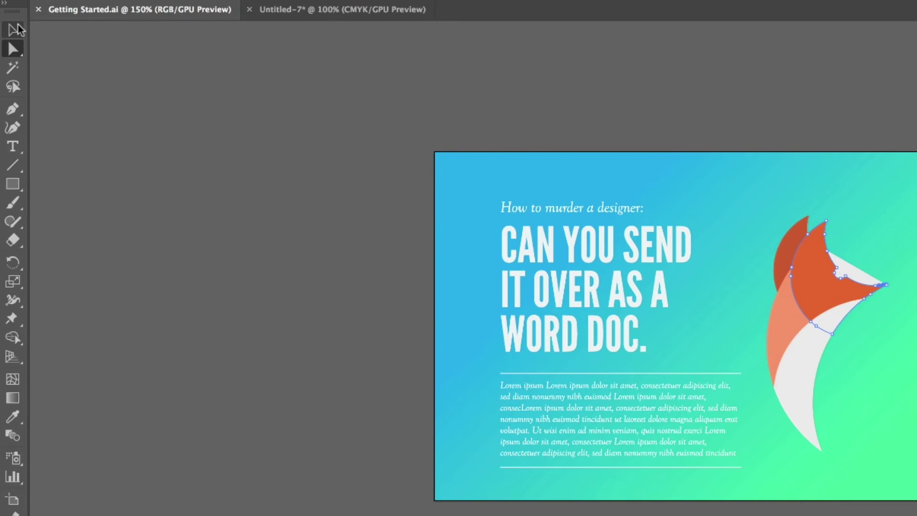
{"action": "left_click", "coordinate": [14, 29]}
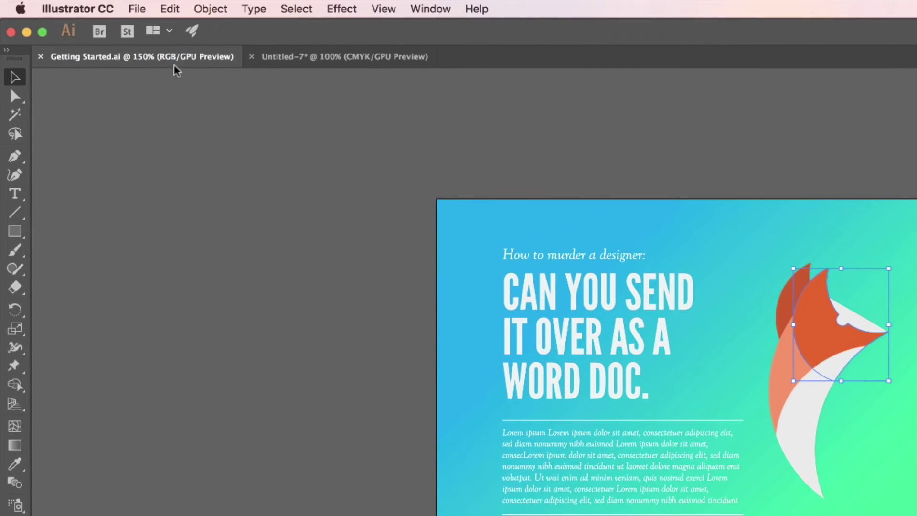
{"action": "left_click", "coordinate": [172, 10]}
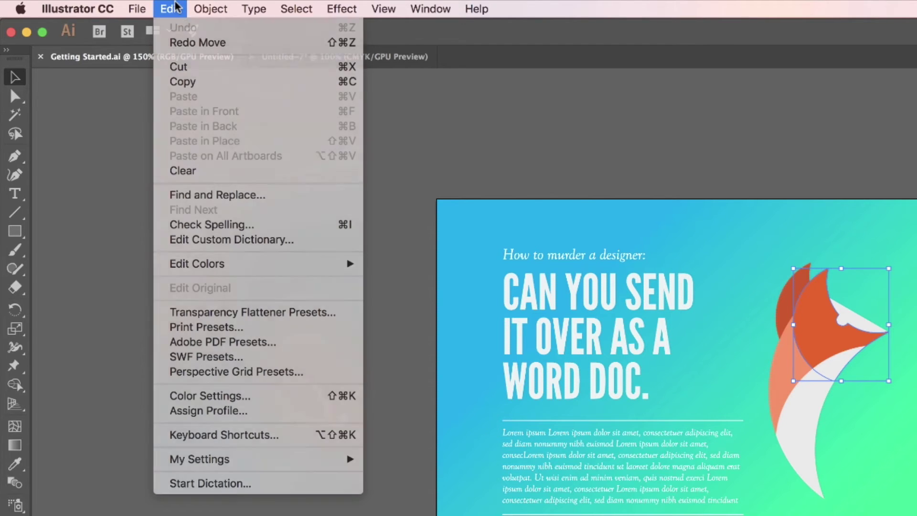
{"action": "left_click", "coordinate": [177, 6]}
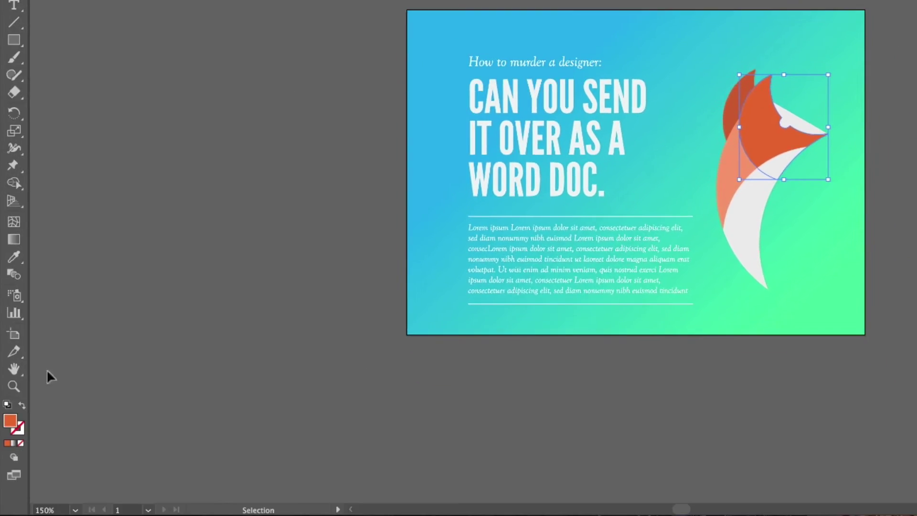
Zoom into the headline to 300%, then zoom back out through 200% and 150% to 100%.
{"action": "left_click", "coordinate": [17, 388]}
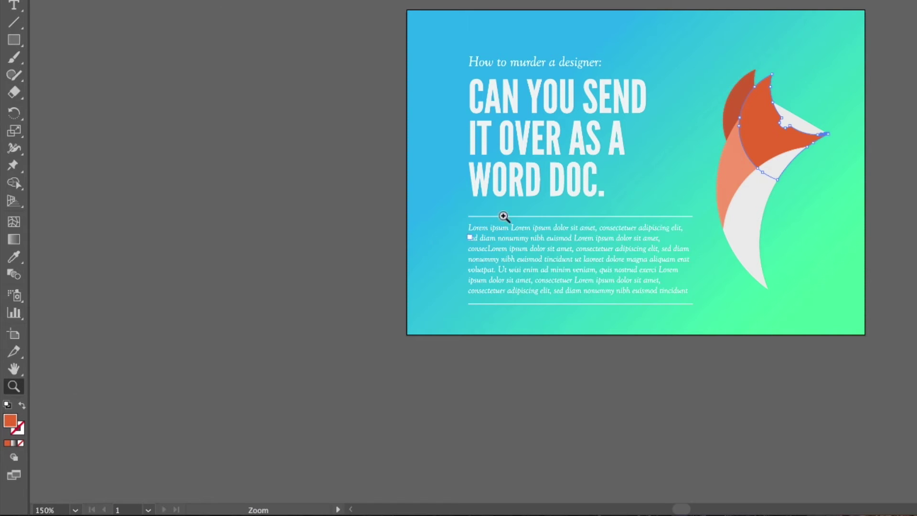
{"action": "left_click", "coordinate": [601, 123]}
{"action": "left_click", "coordinate": [528, 209]}
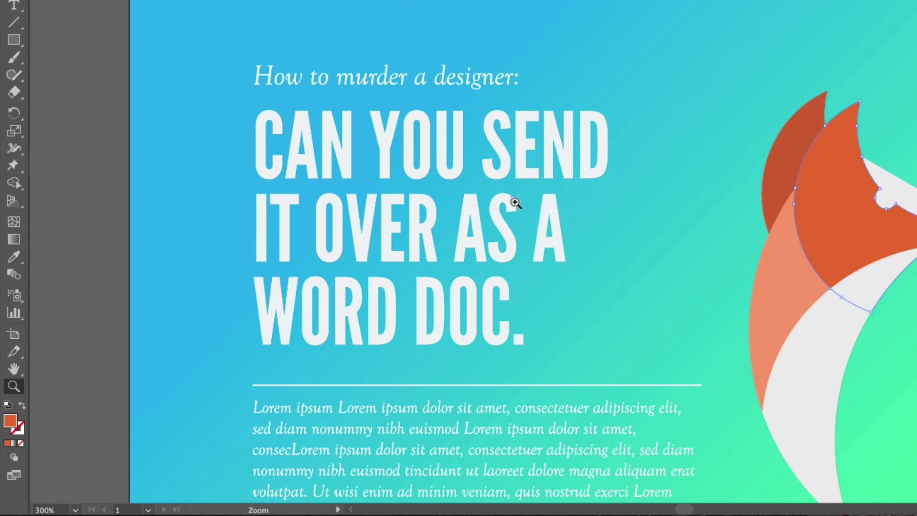
{"action": "left_click", "coordinate": [591, 143], "text": "alt"}
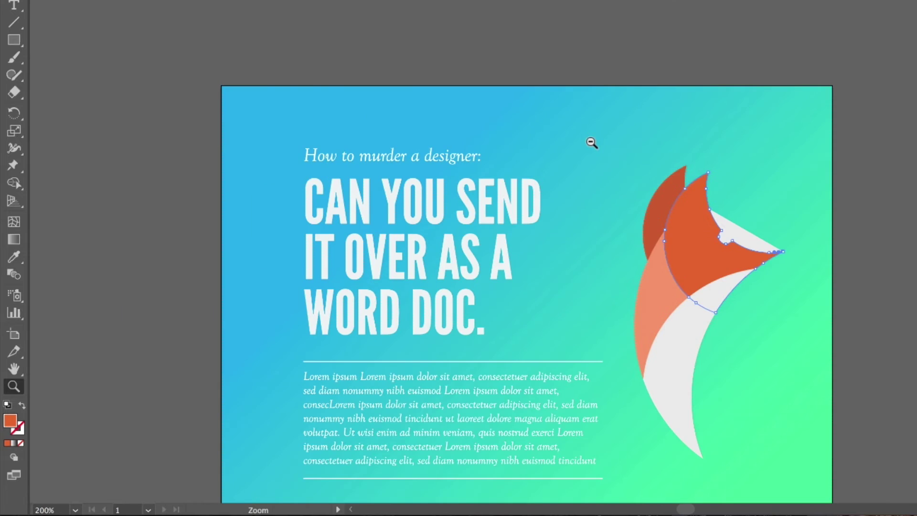
{"action": "left_click", "coordinate": [590, 148], "text": "alt"}
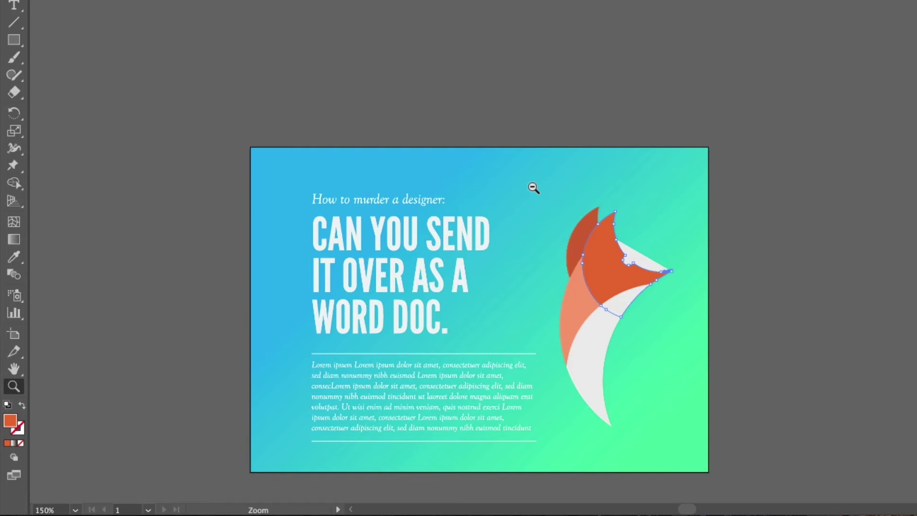
{"action": "left_click", "coordinate": [523, 243], "text": "alt"}
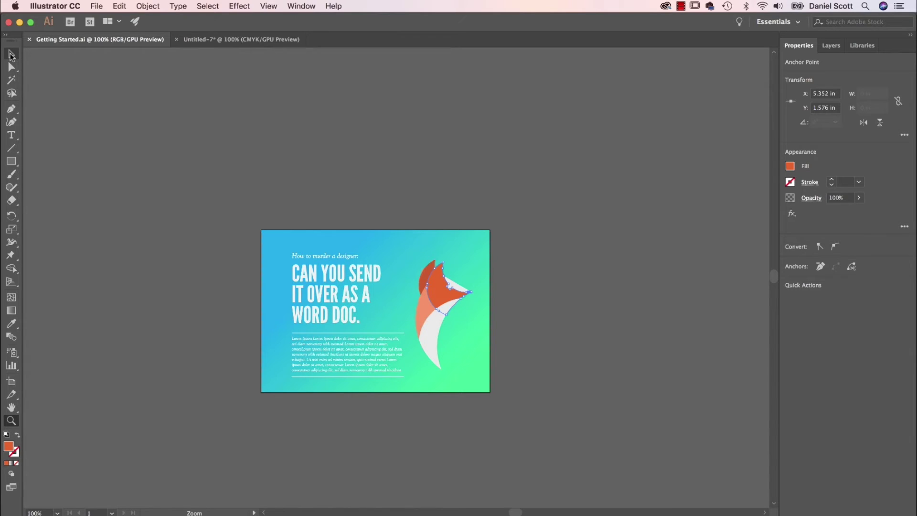
Zoom in, pan the poster to bring the headline into view, then zoom out to 150%.
{"action": "key", "text": "super+equal"}
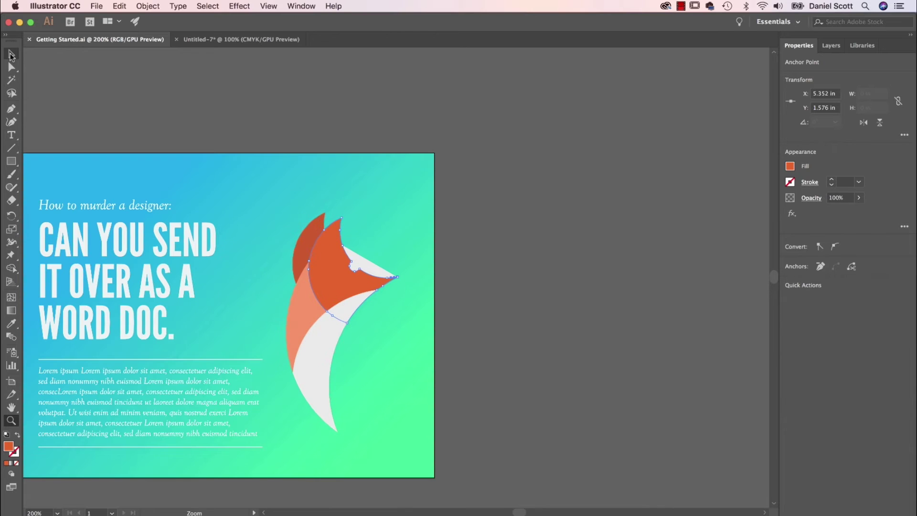
{"action": "key", "text": "super+minus"}
{"action": "key", "text": "super+equal"}
{"action": "key", "text": "super+equal"}
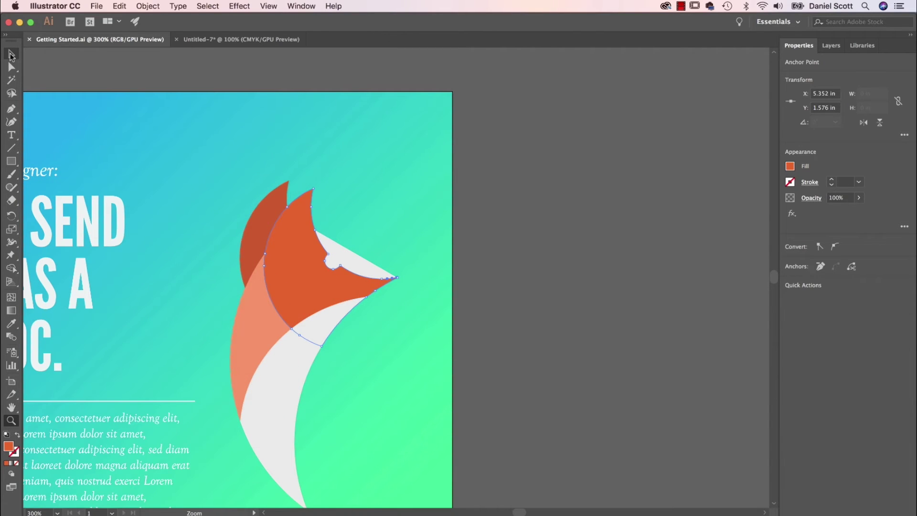
{"action": "left_click", "coordinate": [12, 54]}
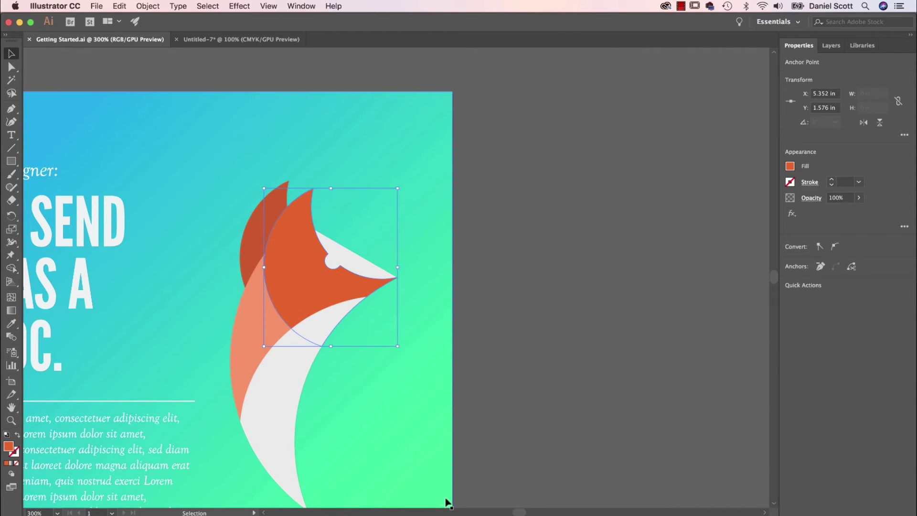
{"action": "left_click_drag", "start_coordinate": [518, 512], "coordinate": [512, 512]}
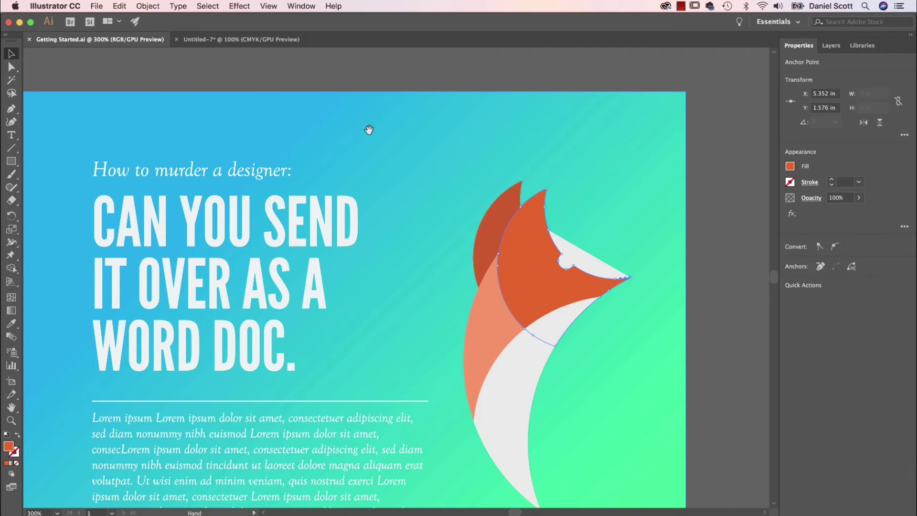
{"action": "left_click_drag", "start_coordinate": [362, 190], "coordinate": [375, 160]}
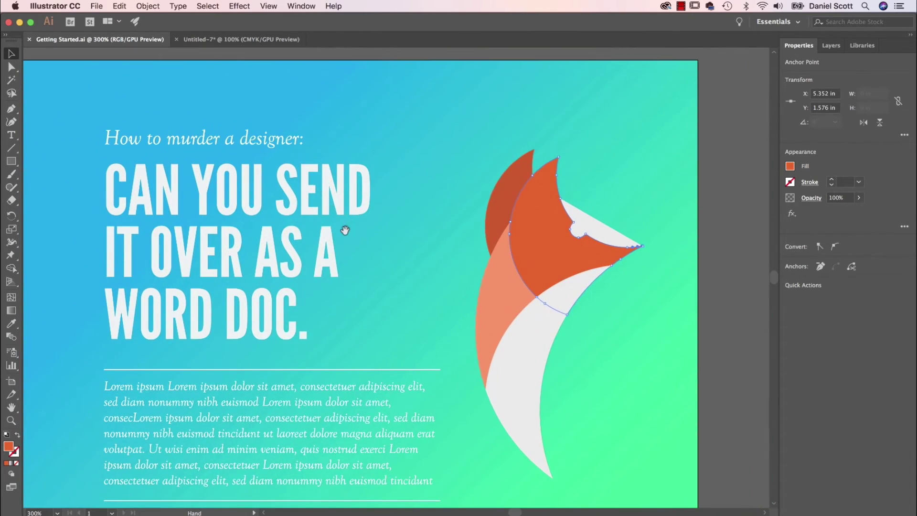
{"action": "left_click_drag", "start_coordinate": [374, 249], "coordinate": [422, 151]}
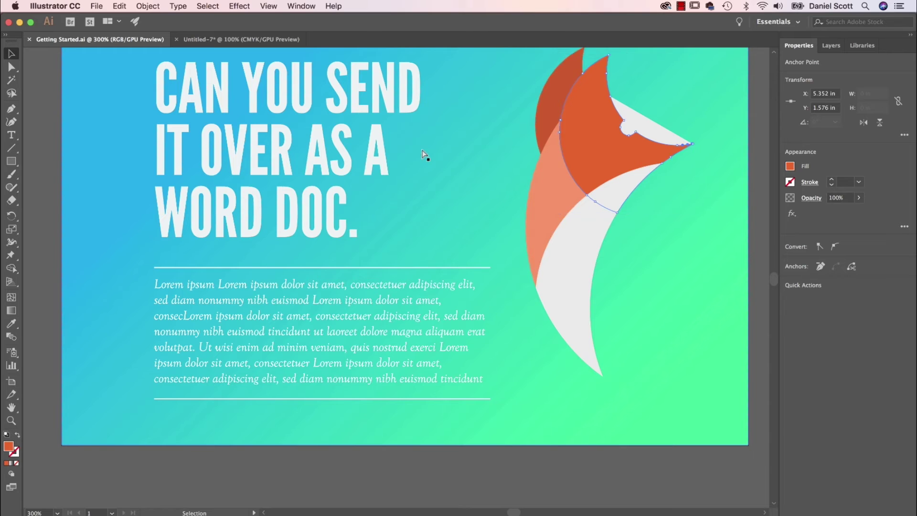
{"action": "key", "text": "super+minus"}
{"action": "key", "text": "super+minus"}
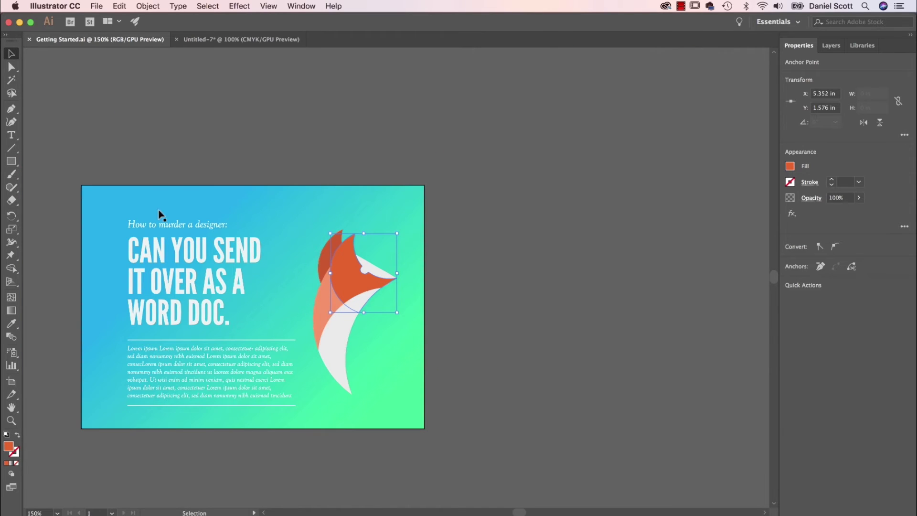
Draw a new artboard right of the poster and set its preset to A4.
{"action": "left_click", "coordinate": [11, 381]}
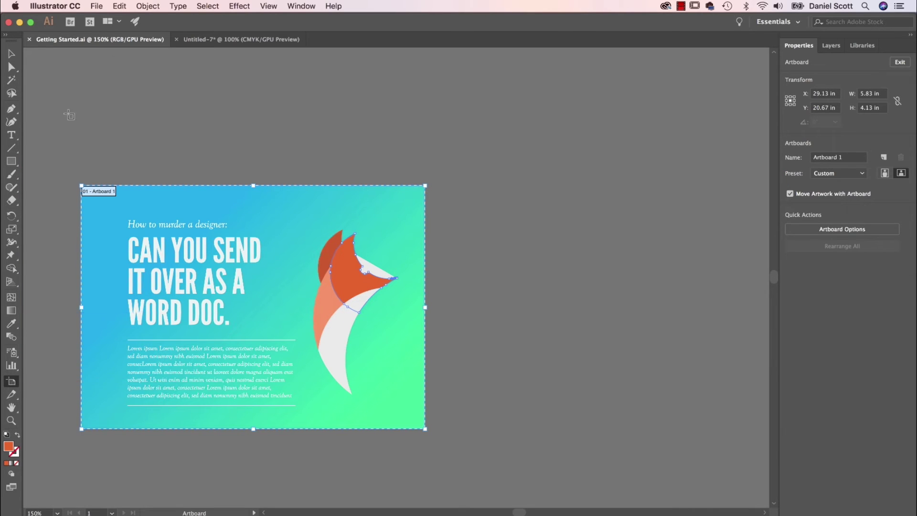
{"action": "left_click", "coordinate": [499, 239]}
{"action": "left_click_drag", "start_coordinate": [479, 181], "coordinate": [716, 422]}
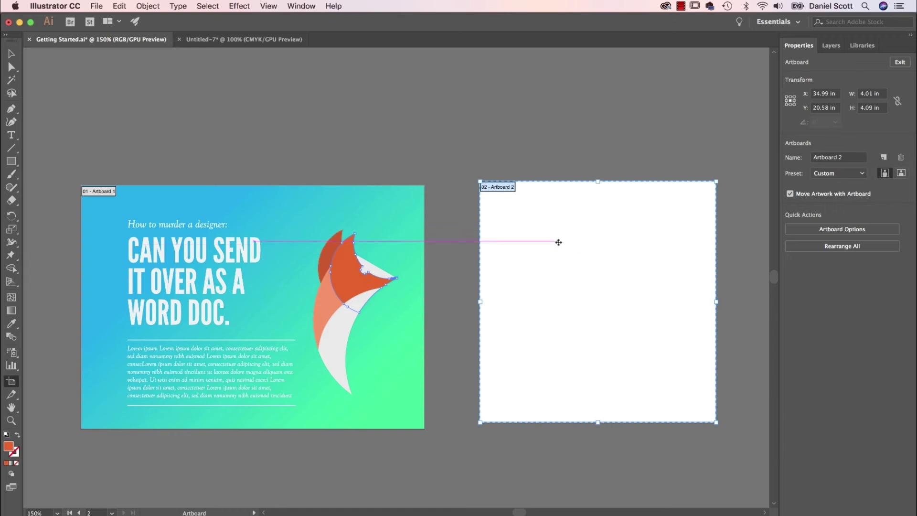
{"action": "left_click_drag", "start_coordinate": [503, 185], "coordinate": [731, 185]}
{"action": "left_click", "coordinate": [860, 175]}
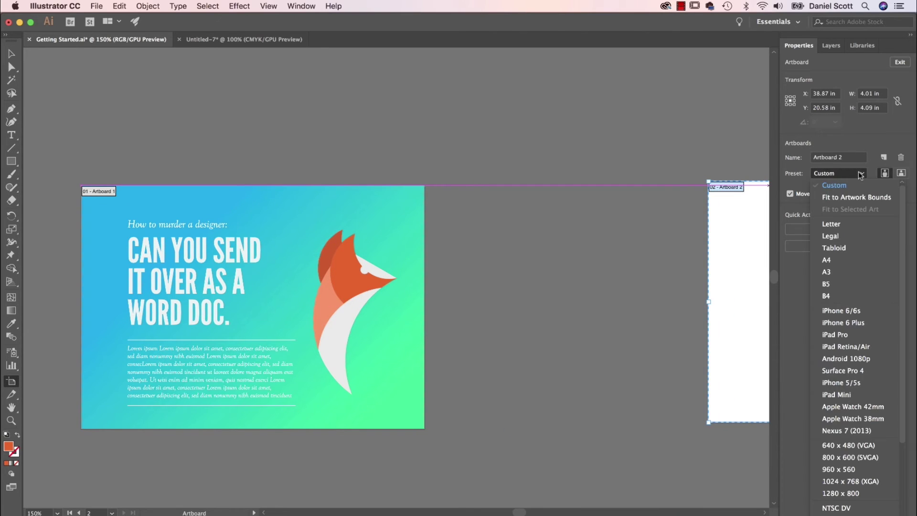
{"action": "left_click", "coordinate": [831, 260]}
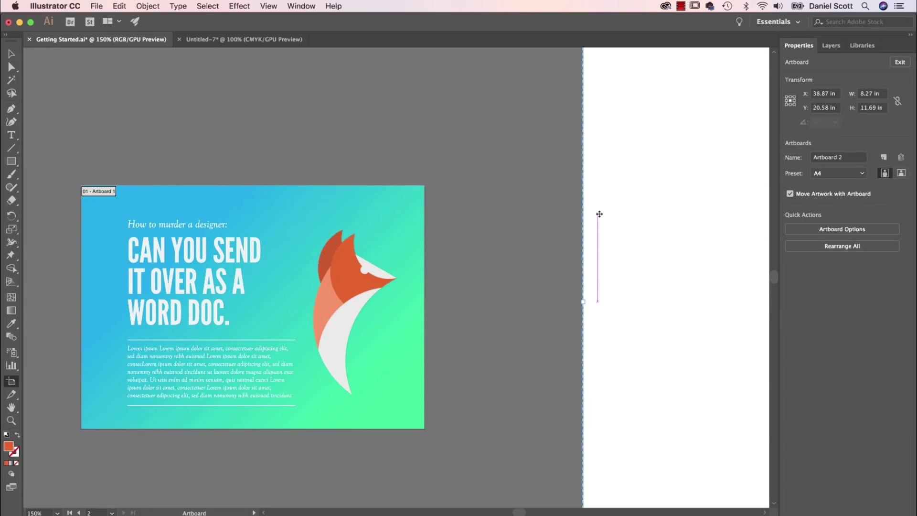
Zoom out to view both artboards, then return to the Selection tool.
{"action": "key", "text": "super+minus"}
{"action": "key", "text": "super+minus"}
{"action": "key", "text": "super+minus"}
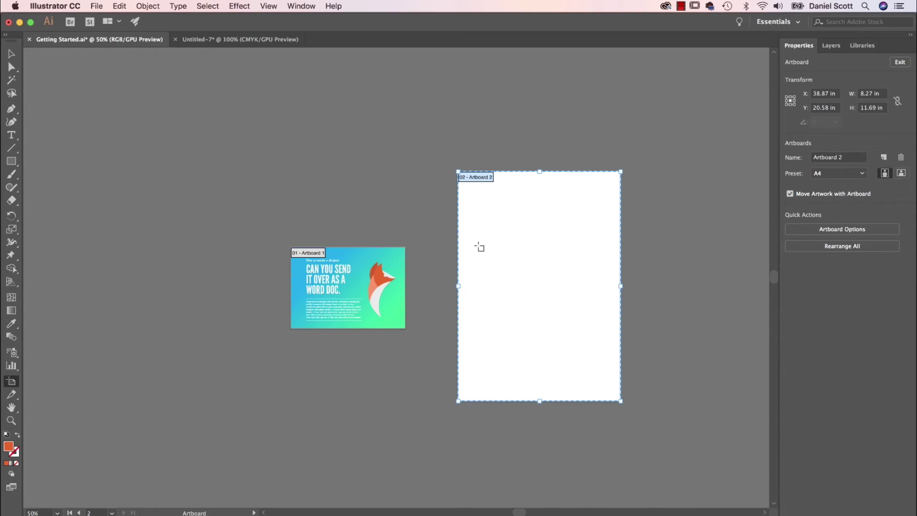
{"action": "left_click", "coordinate": [317, 248]}
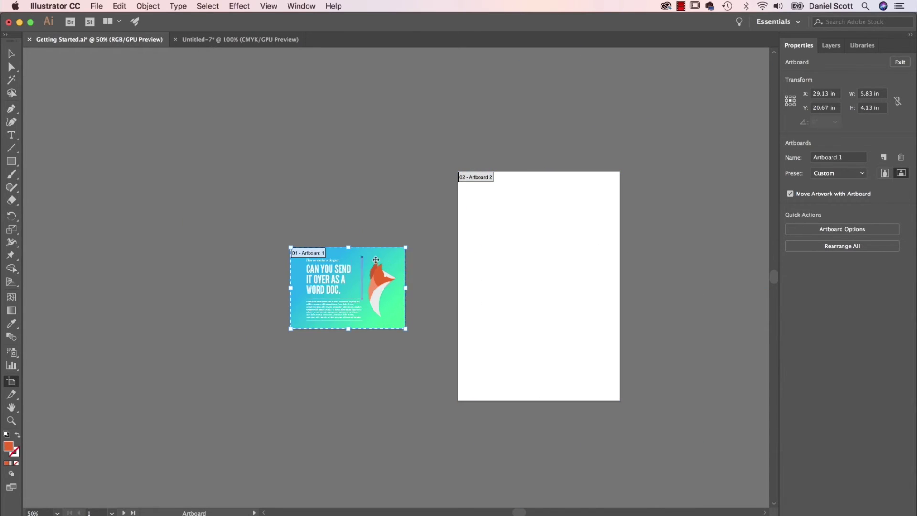
{"action": "left_click", "coordinate": [483, 174]}
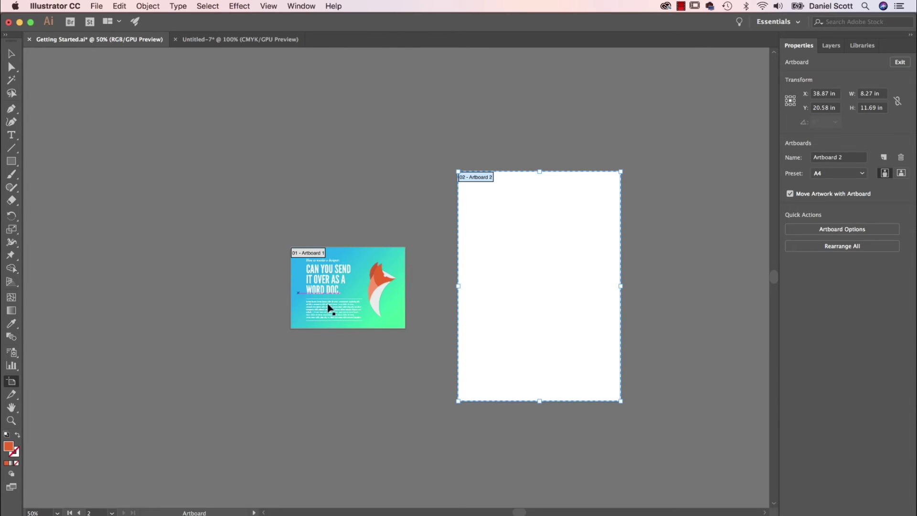
{"action": "left_click", "coordinate": [313, 253]}
{"action": "left_click", "coordinate": [484, 183]}
{"action": "left_click", "coordinate": [11, 54]}
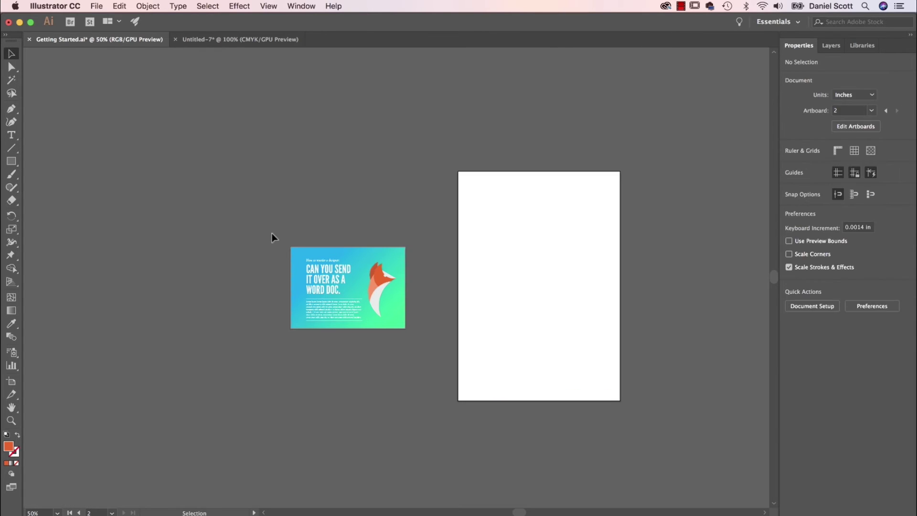
Zoom in on the poster and select the fox head, dark ear and lower crescent shapes.
{"action": "key", "text": "super+equal"}
{"action": "key", "text": "super+equal"}
{"action": "key", "text": "super+equal"}
{"action": "key", "text": "super+equal"}
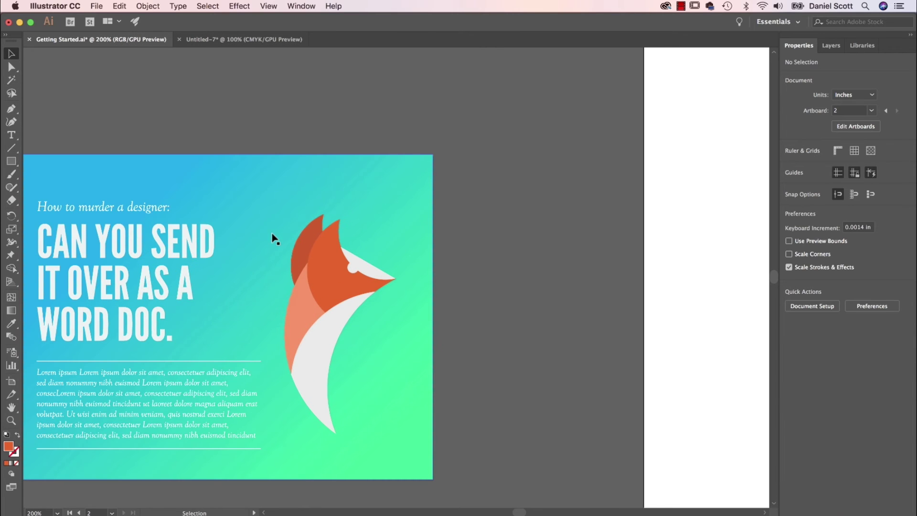
{"action": "left_click_drag", "start_coordinate": [307, 187], "coordinate": [399, 144]}
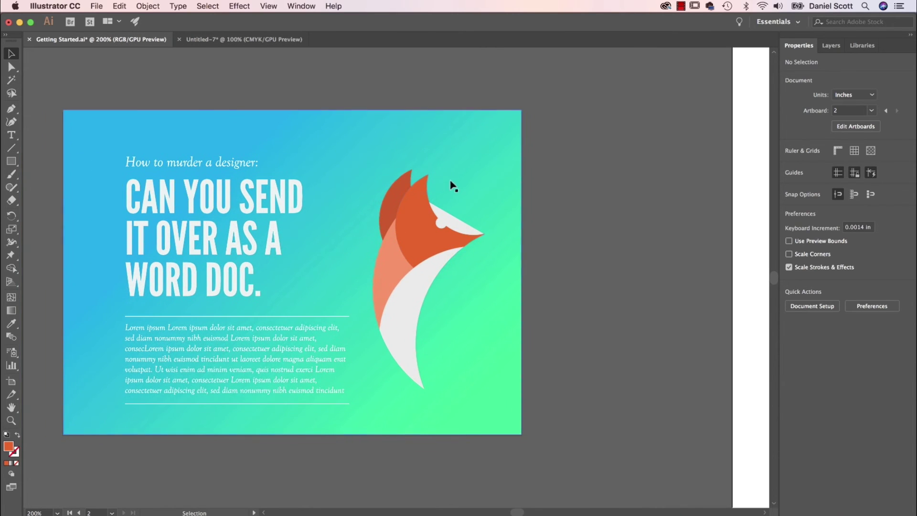
{"action": "left_click", "coordinate": [412, 221]}
{"action": "left_click_drag", "start_coordinate": [482, 235], "coordinate": [542, 206]}
{"action": "key", "text": "super+z"}
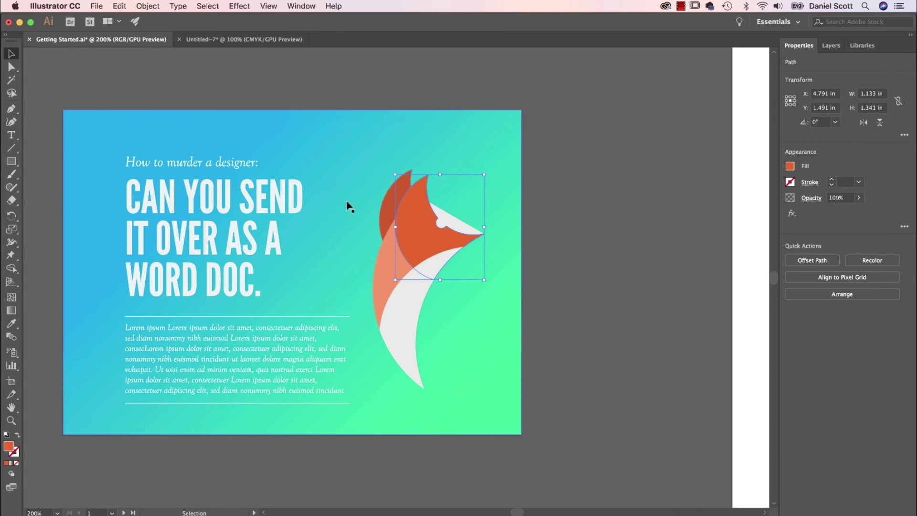
{"action": "left_click", "coordinate": [381, 216], "text": "shift"}
{"action": "left_click", "coordinate": [382, 304], "text": "shift"}
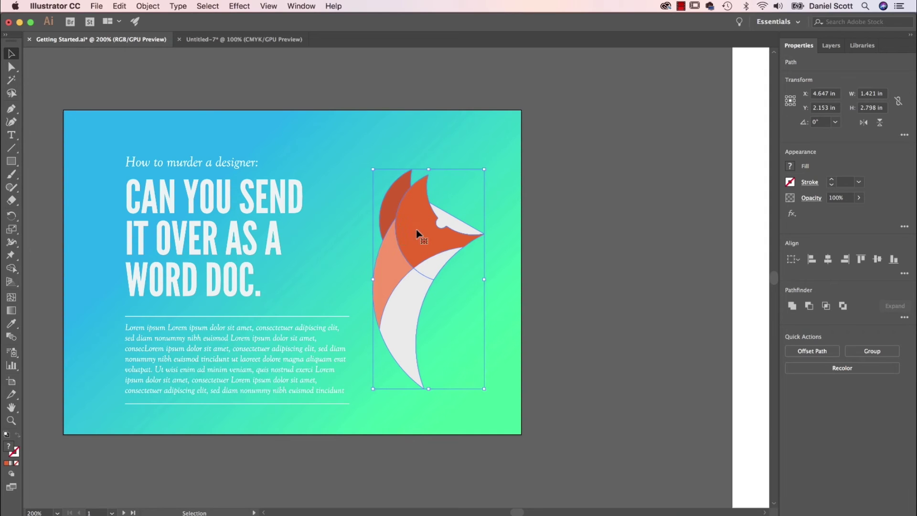
Group the three fox shapes and drag the group right of the poster artboard.
{"action": "left_click", "coordinate": [147, 6]}
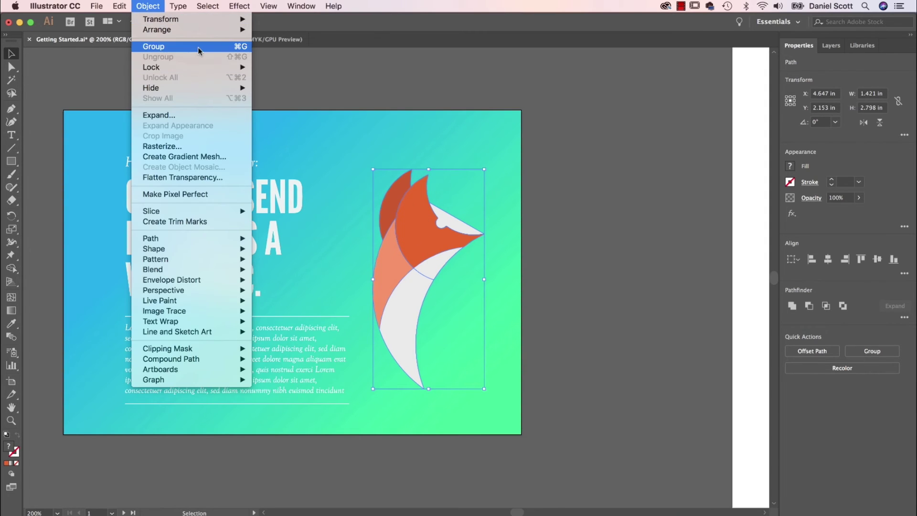
{"action": "left_click", "coordinate": [158, 43]}
{"action": "left_click", "coordinate": [527, 220]}
{"action": "left_click_drag", "start_coordinate": [423, 225], "coordinate": [591, 253]}
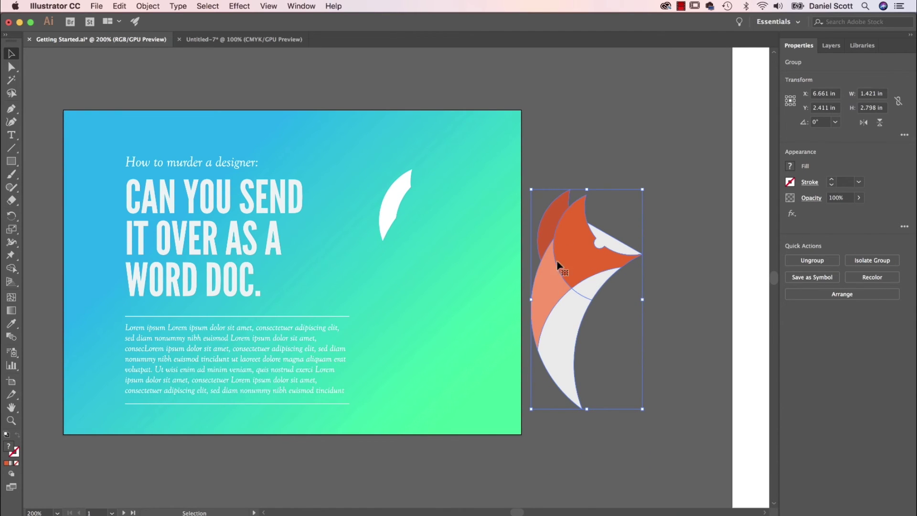
{"action": "double_click", "coordinate": [580, 245]}
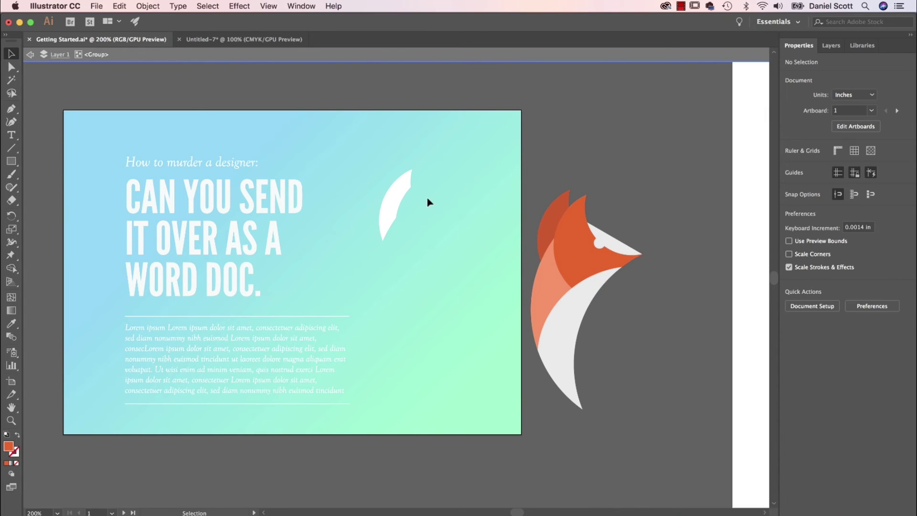
{"action": "left_click_drag", "start_coordinate": [560, 267], "coordinate": [606, 249]}
{"action": "key", "text": "super+z"}
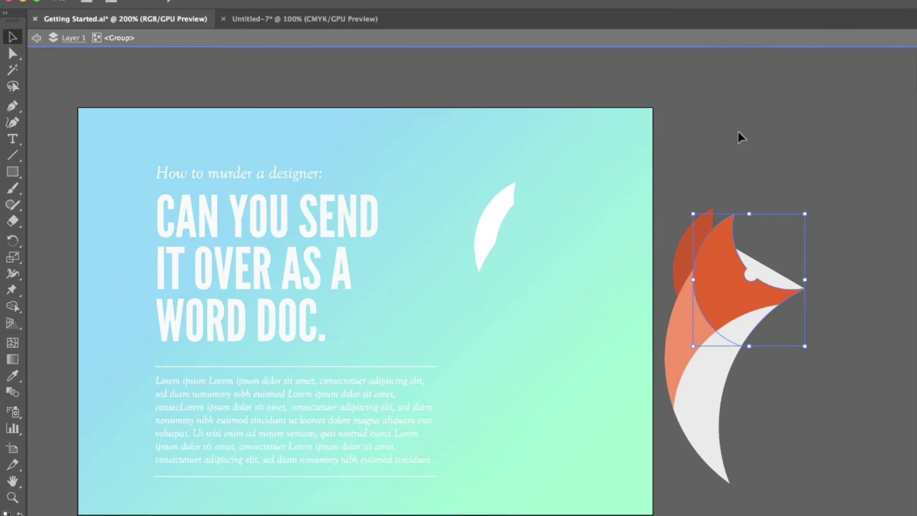
{"action": "left_click", "coordinate": [581, 145]}
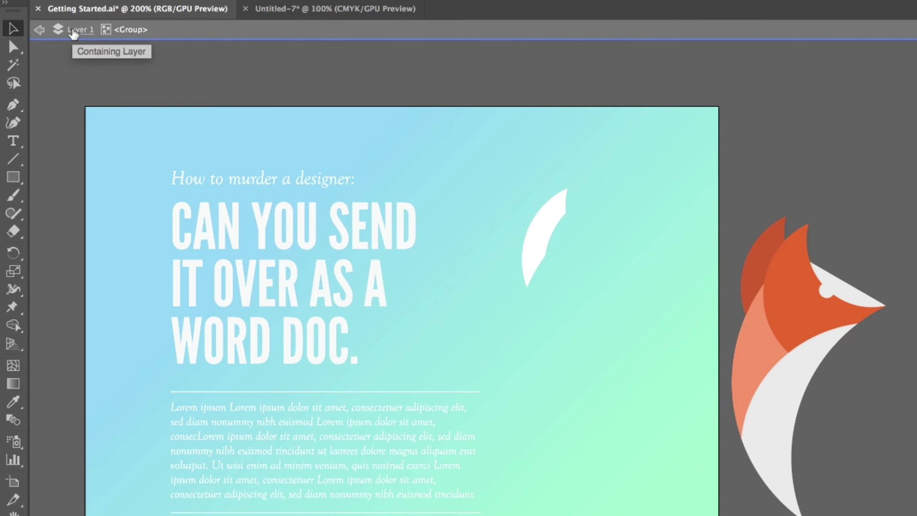
{"action": "left_click", "coordinate": [73, 30]}
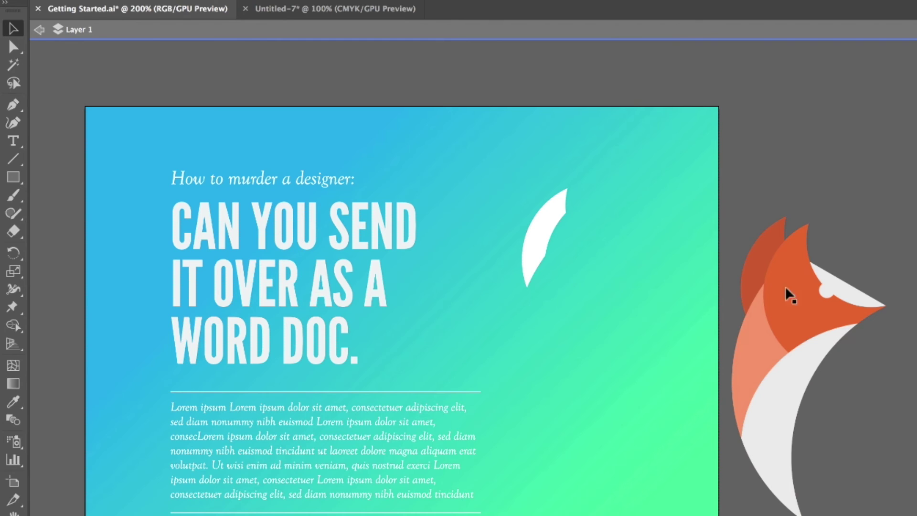
{"action": "left_click", "coordinate": [381, 254]}
{"action": "left_click", "coordinate": [802, 328]}
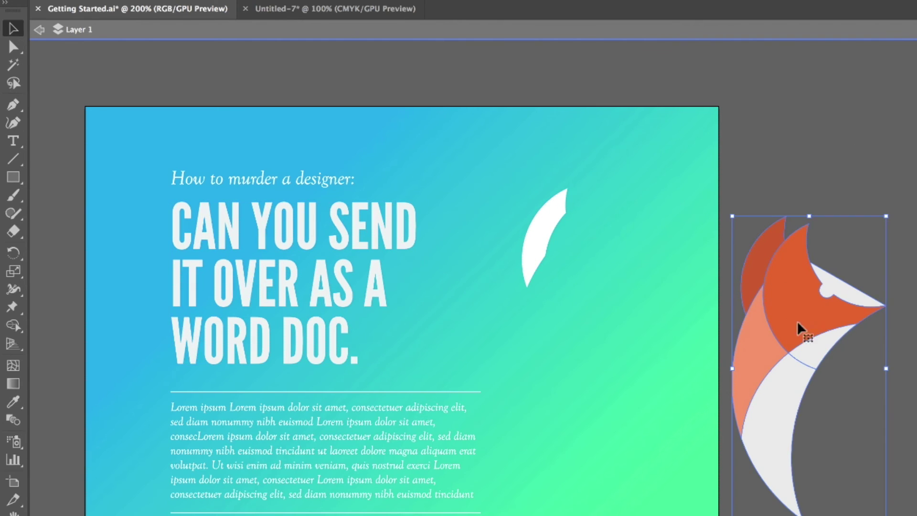
{"action": "double_click", "coordinate": [810, 313]}
{"action": "left_click_drag", "start_coordinate": [832, 136], "coordinate": [435, 300]}
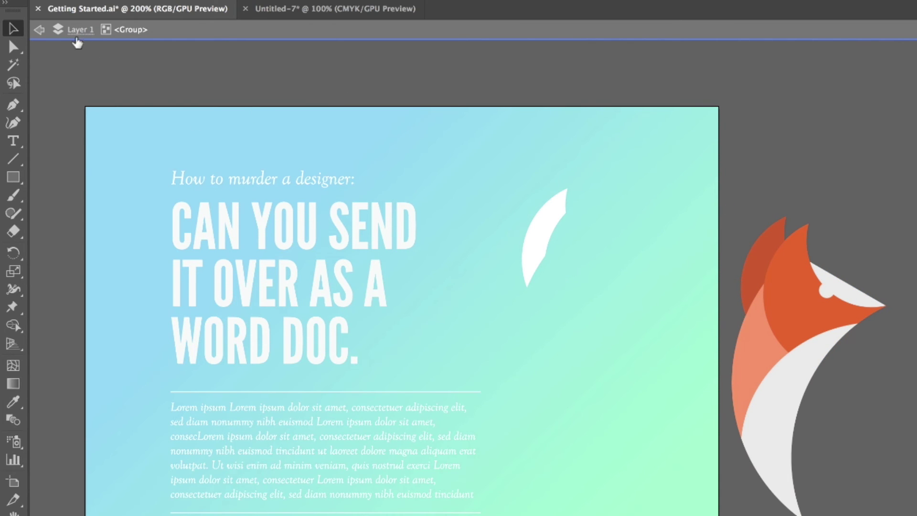
{"action": "left_click", "coordinate": [75, 30]}
{"action": "left_click", "coordinate": [39, 29]}
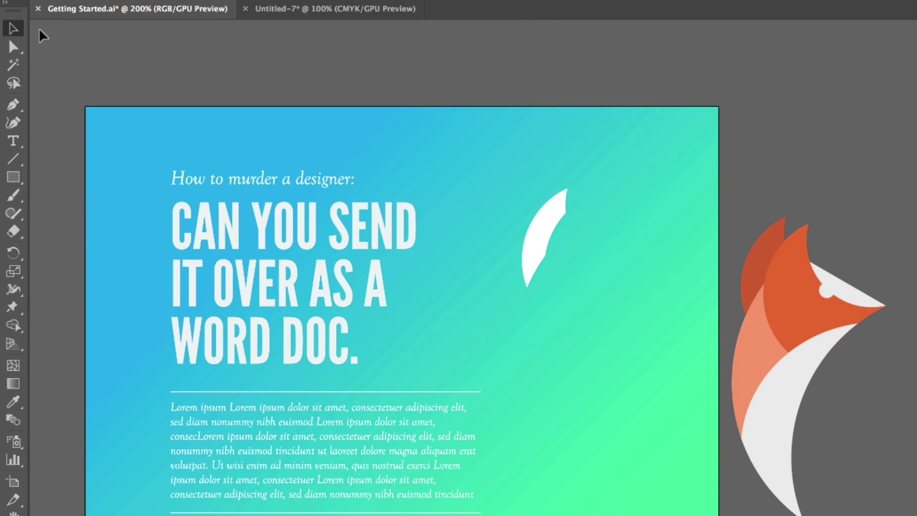